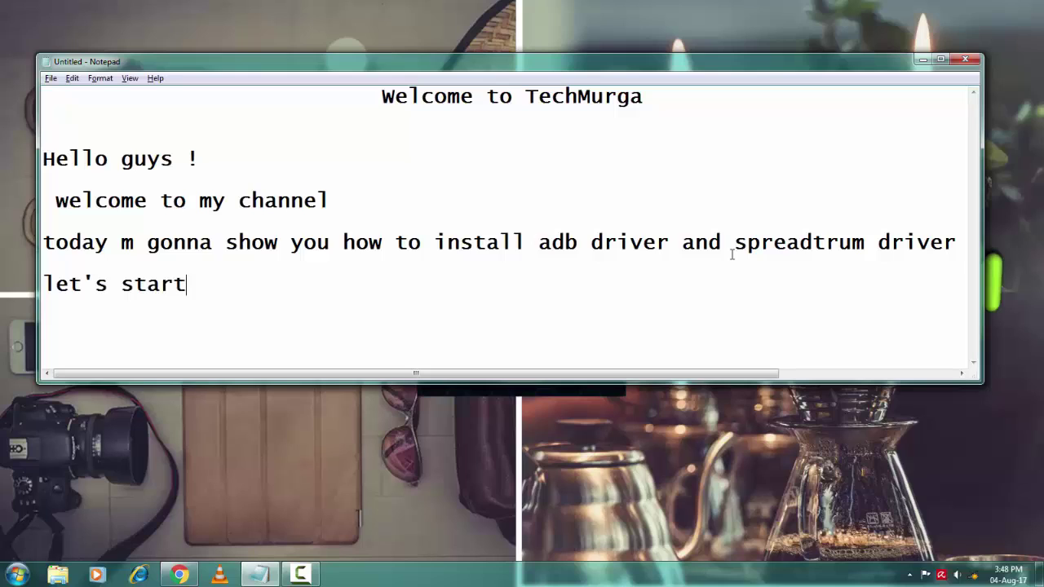
Add the line "first of all download drivers" to the end of the note
type("first of all down")
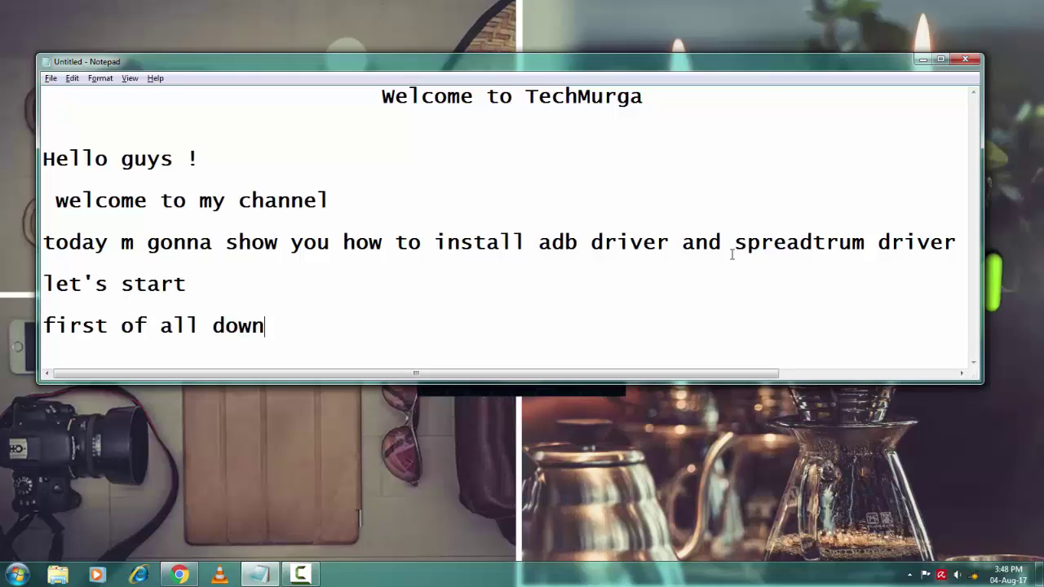
type("load drivers")
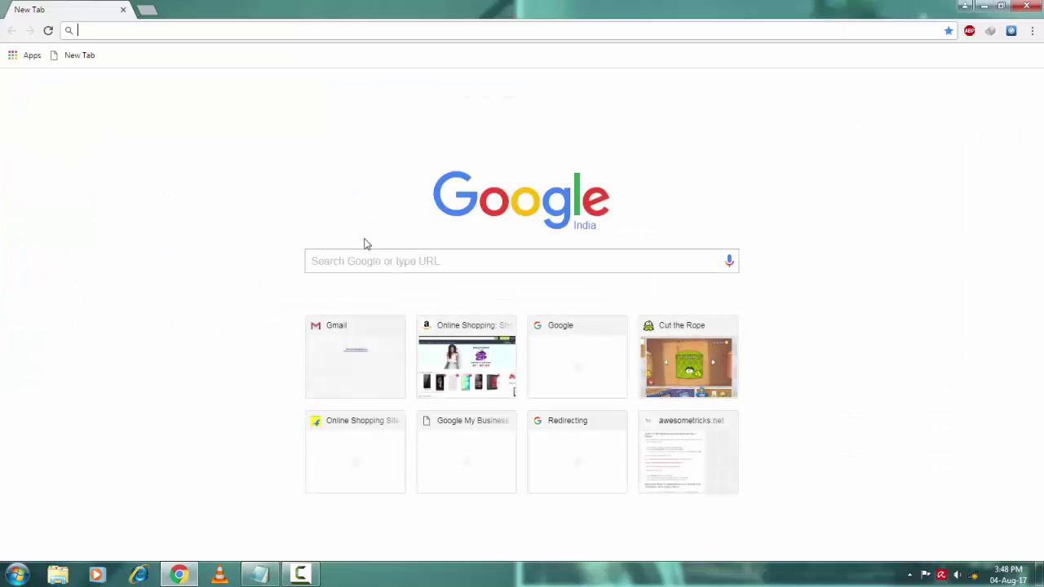
In Chrome, search Google for "drivers for micromax q327" and open the gsmusbdriver.com result in a new tab
type("google.com")
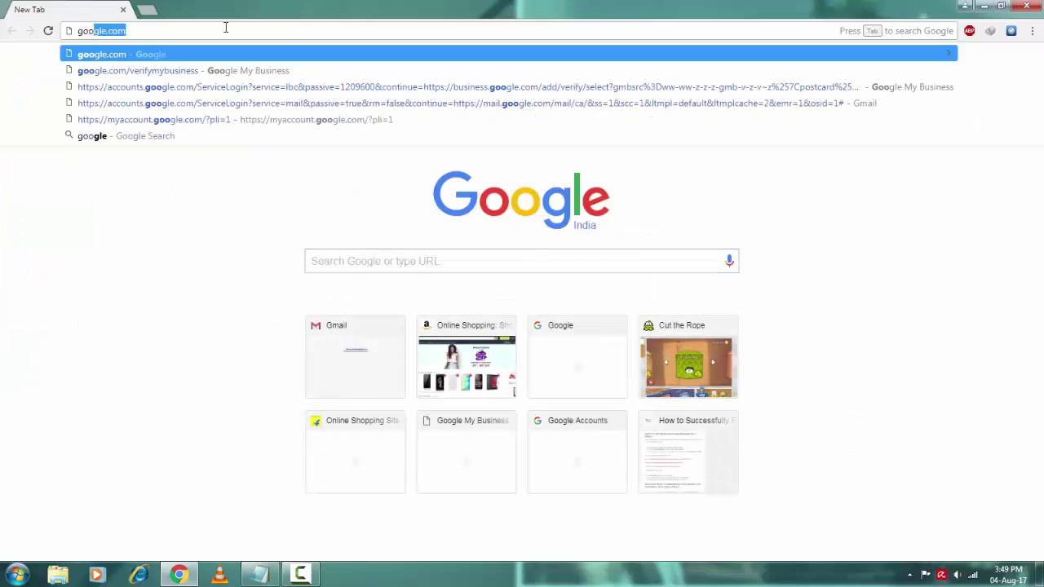
key("Return")
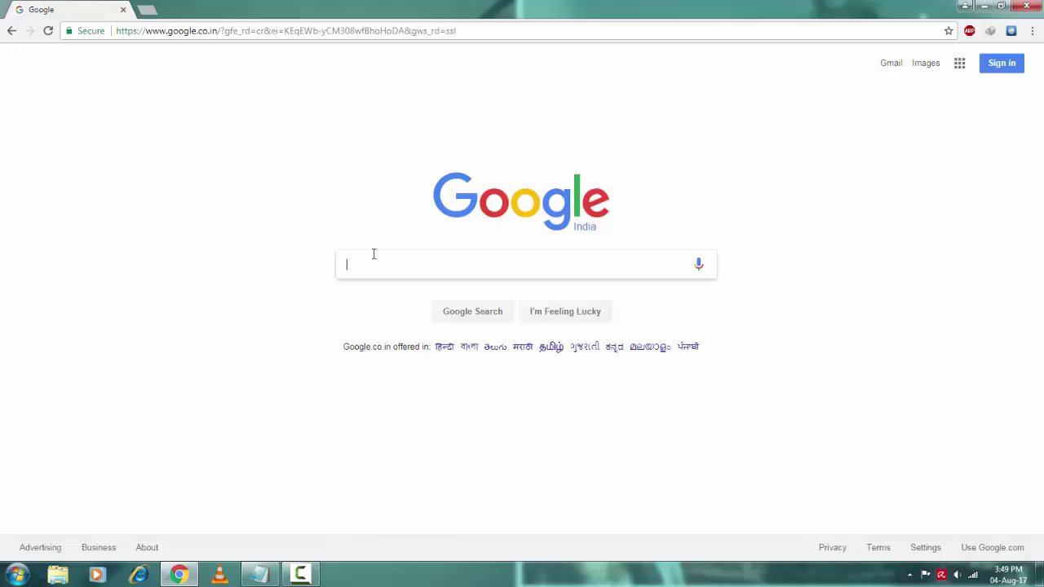
type("drivers for micr")
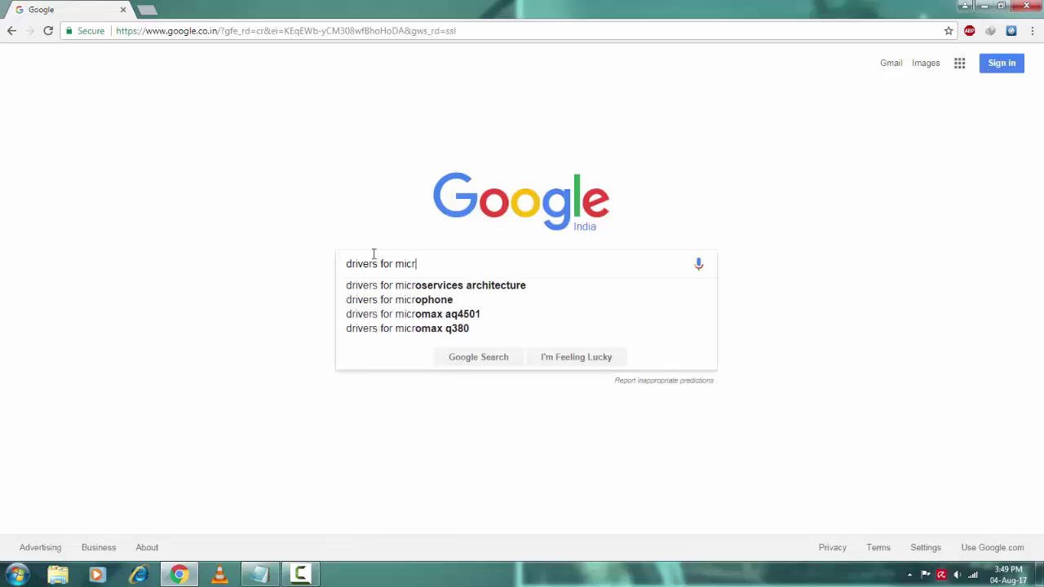
type("omax q327")
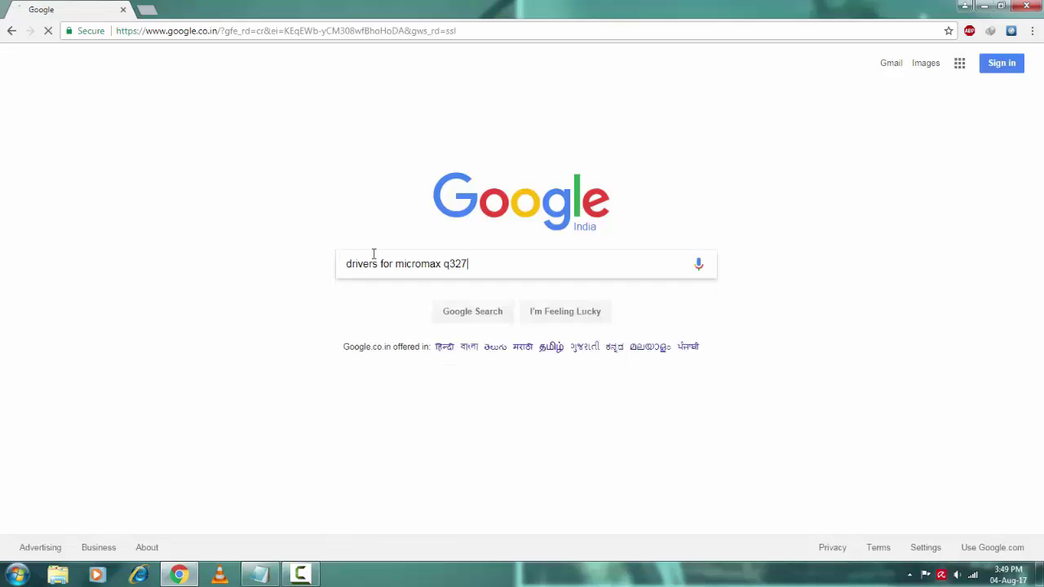
key("Return")
middle_click(347, 164)
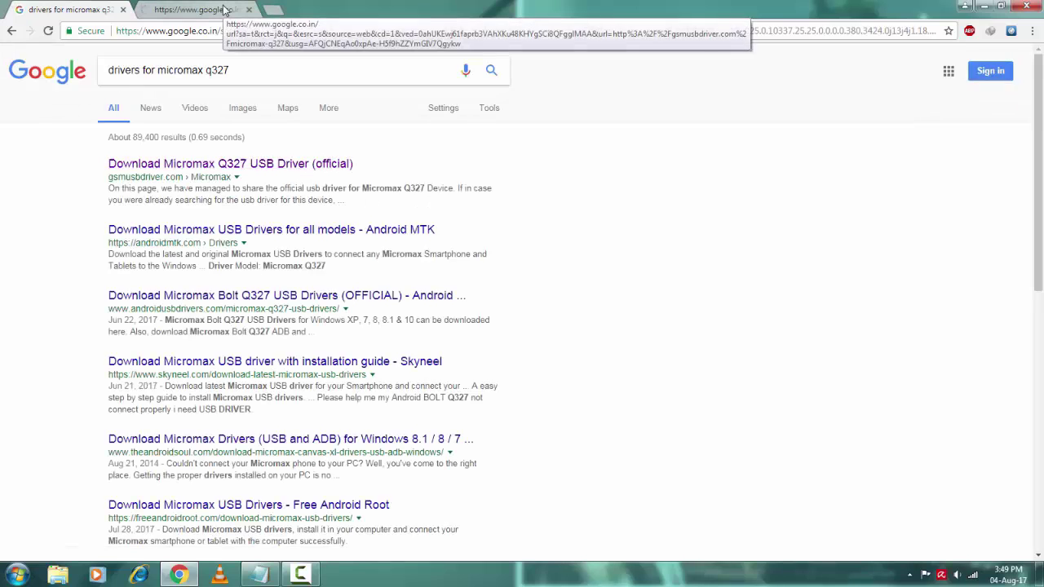
left_click(192, 9)
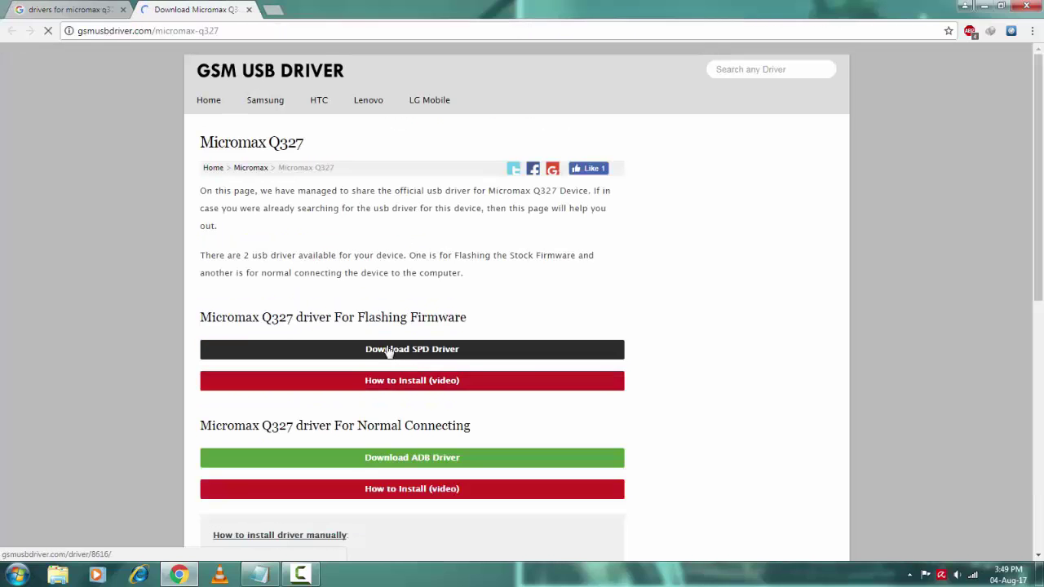
Download both Micromax Q327 drivers: the SPD driver android_spreadtrum_driver_3.zip and the ADB driver latest_usb_driver_windows.zip
left_click(420, 351)
scroll(595, 400, "down", 1)
scroll(594, 401, "down", 1)
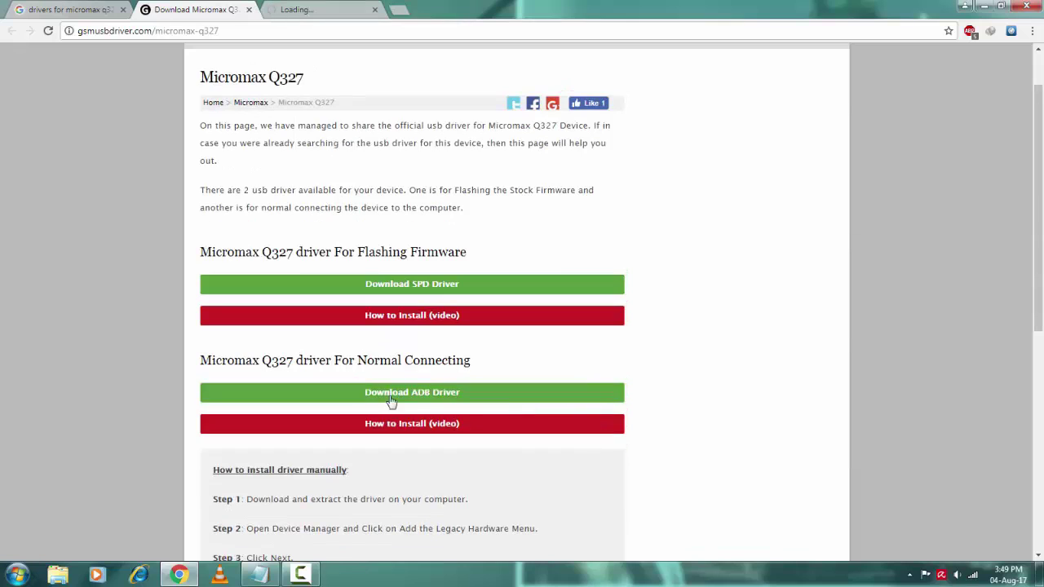
left_click(391, 398)
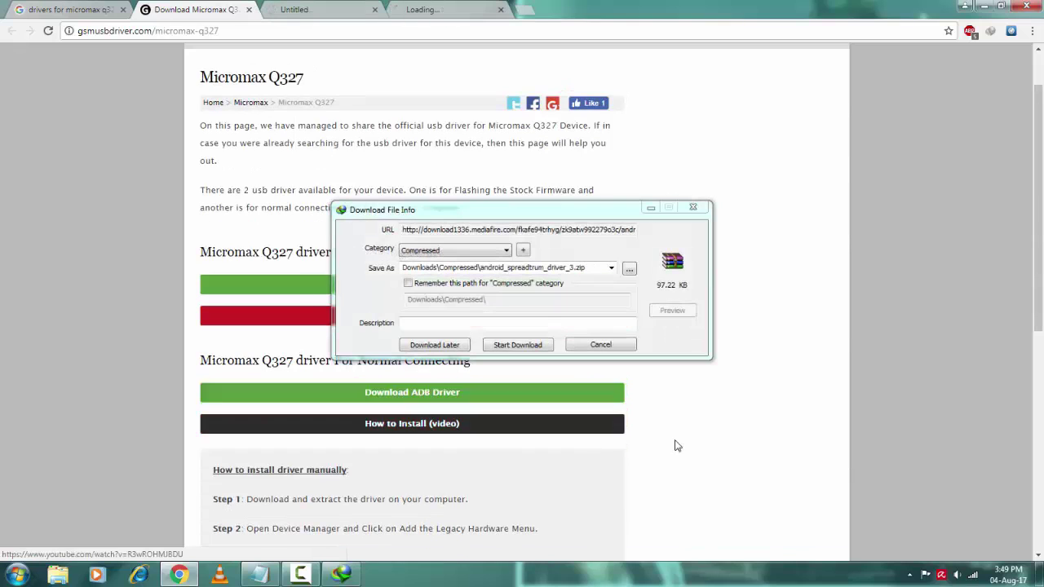
left_click(516, 345)
left_click(535, 349)
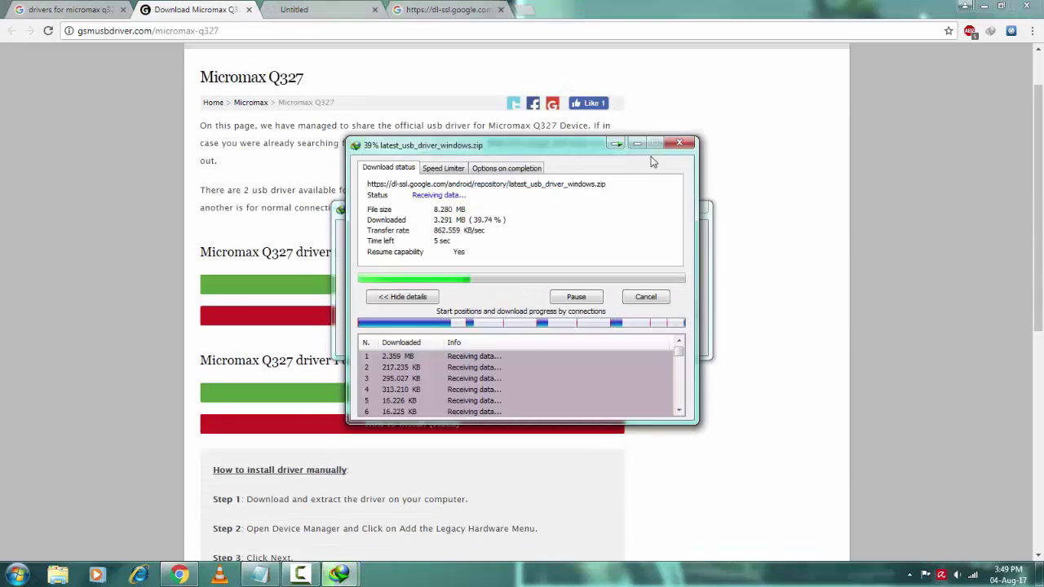
left_click(538, 347)
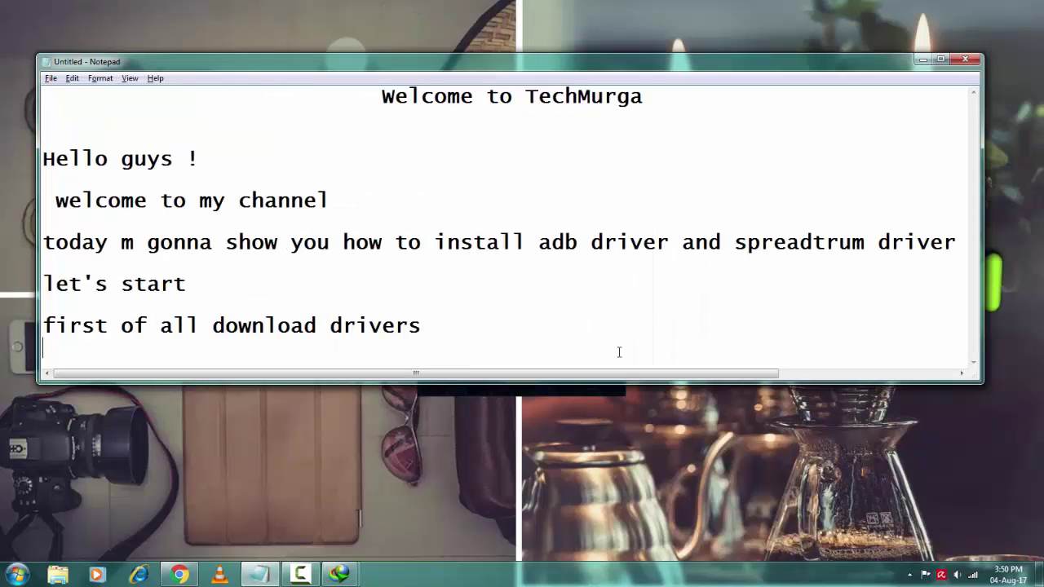
In Notepad, add the line "\now go to the download folder" below the download instruction
key("Return")
type("\\now ")
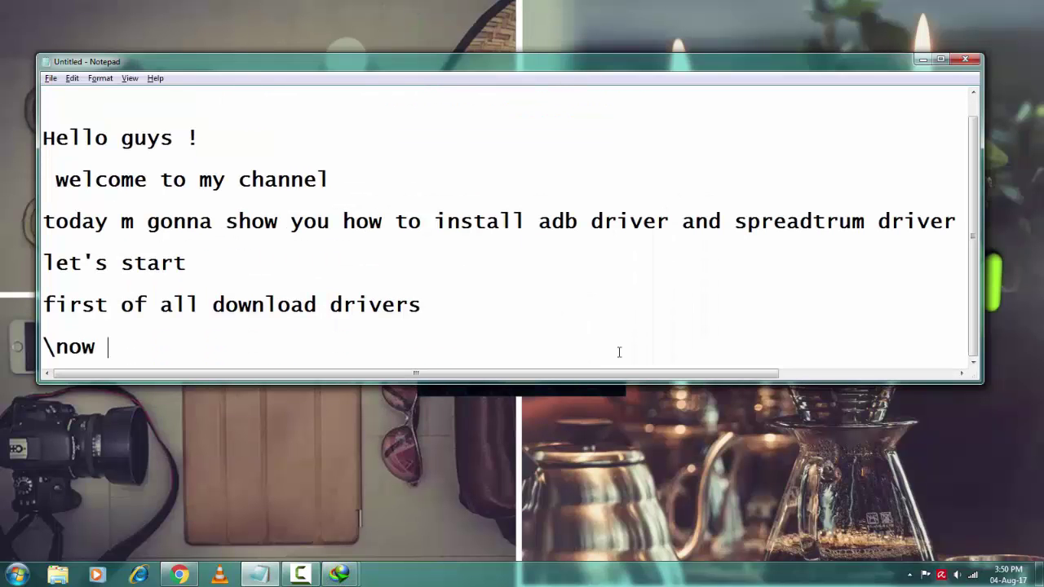
type("go to th")
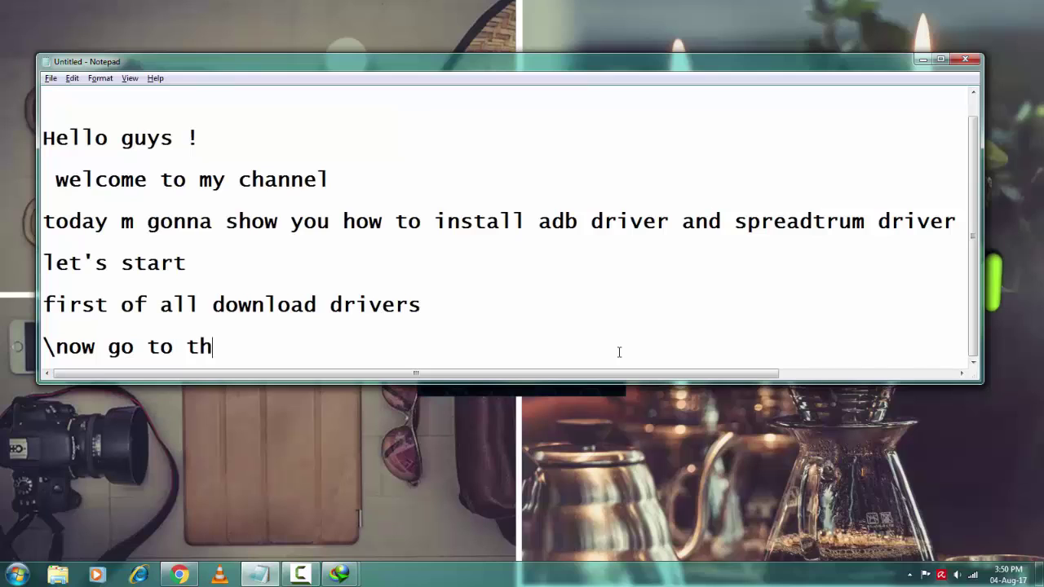
type("e download folder")
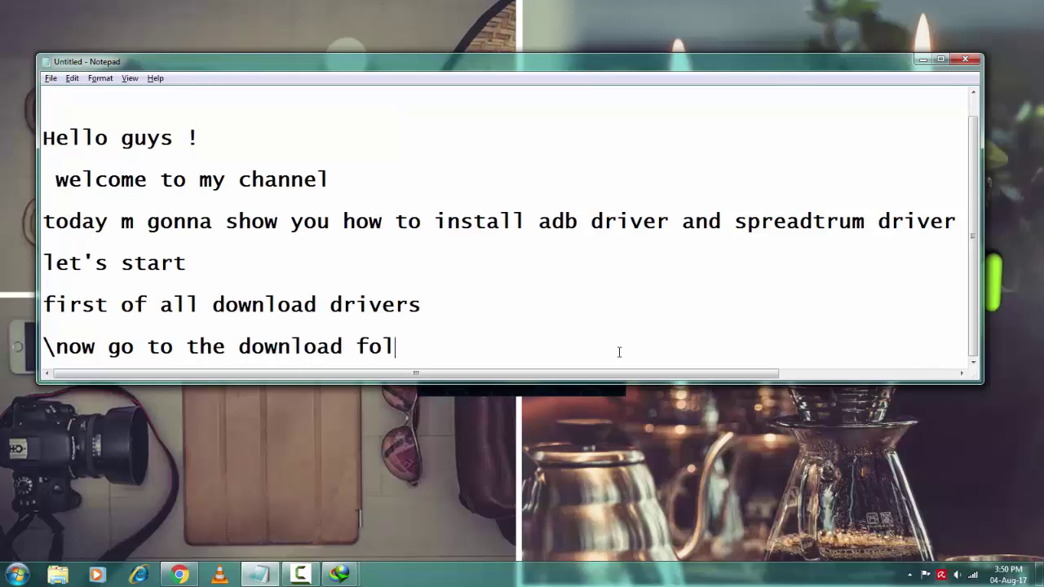
Open the folder containing the downloaded latest_usb_driver_windows.zip from its download-complete window
mouse_move(339, 575)
left_click(408, 499)
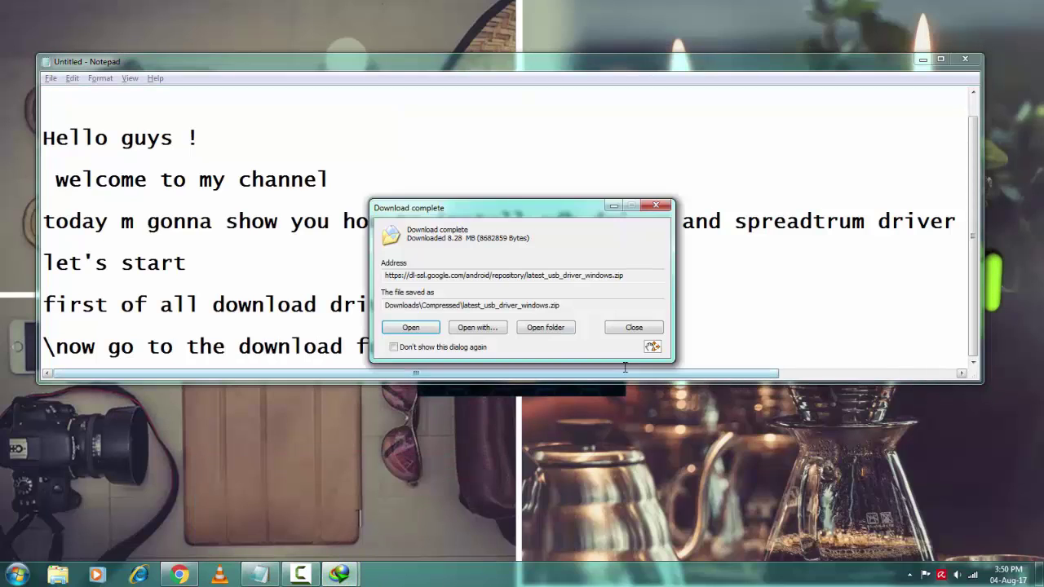
left_click(558, 331)
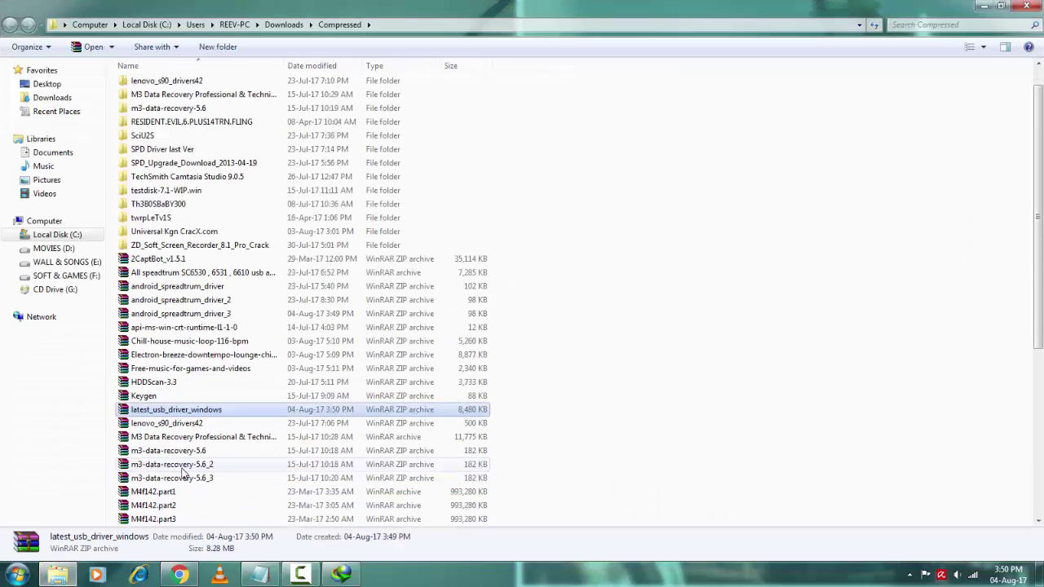
Return to Notepad and add the line "and extract the files both" to the note
key("alt+Tab")
key("Return")
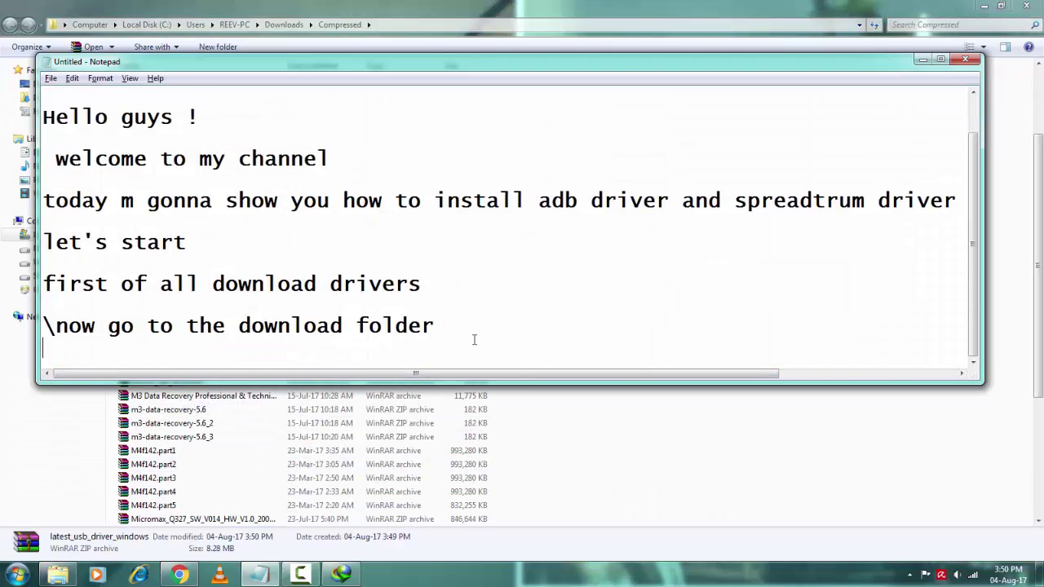
type("and ex")
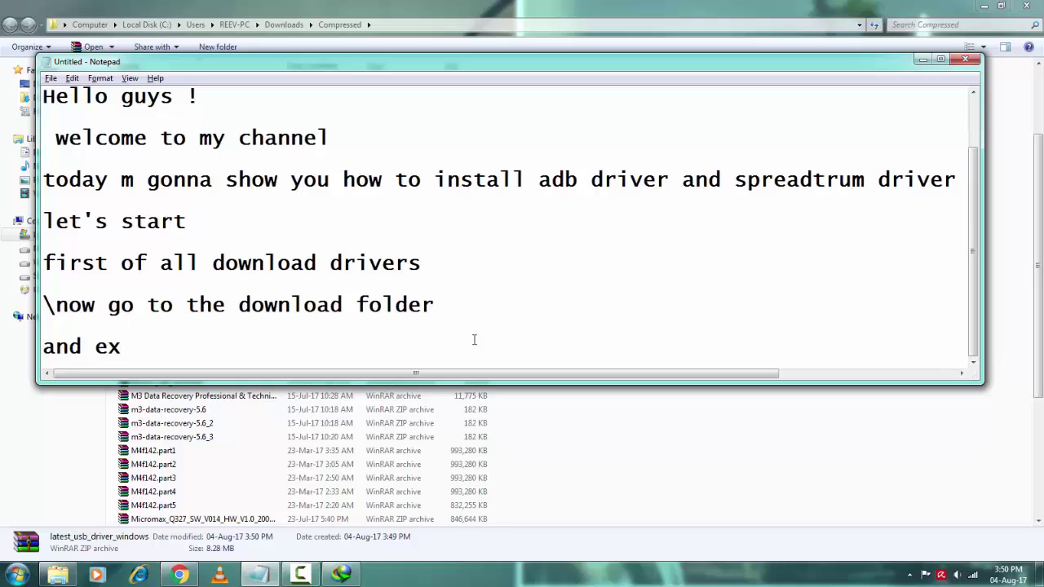
type("tract the f")
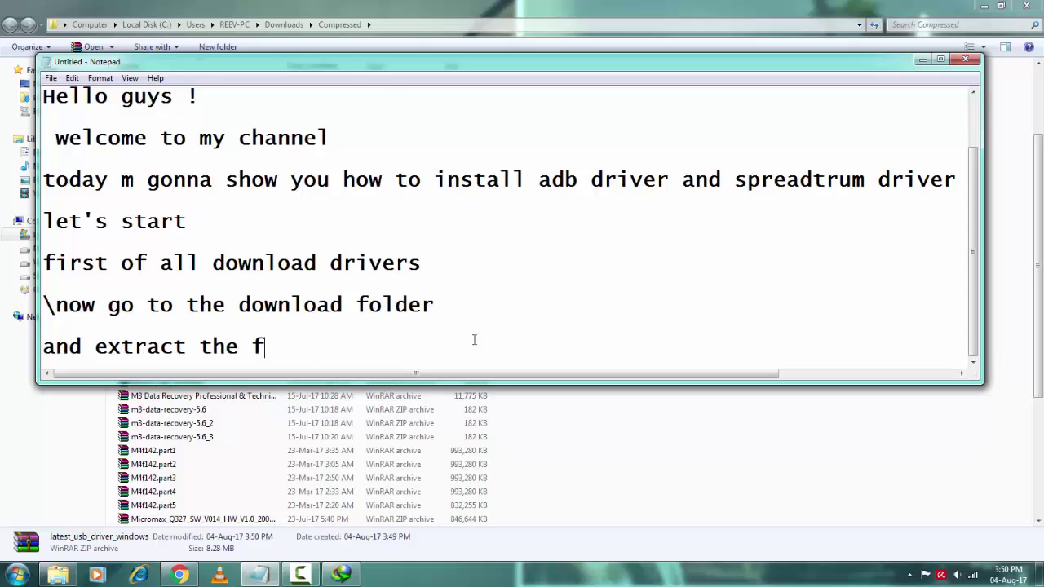
type("iles both")
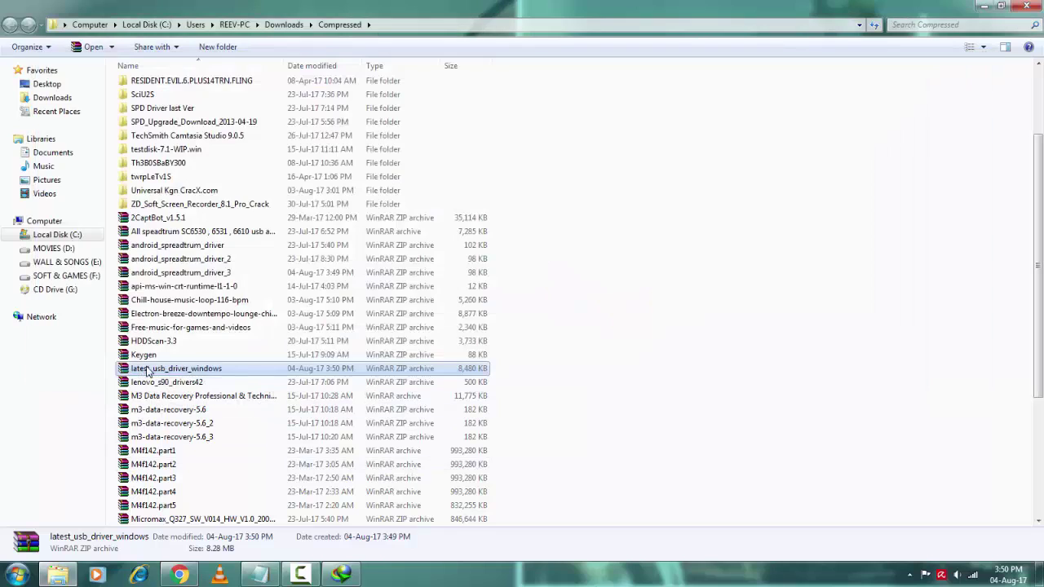
Extract the latest_usb_driver_windows archive in the Compressed folder to a folder of the same name
right_click(147, 371)
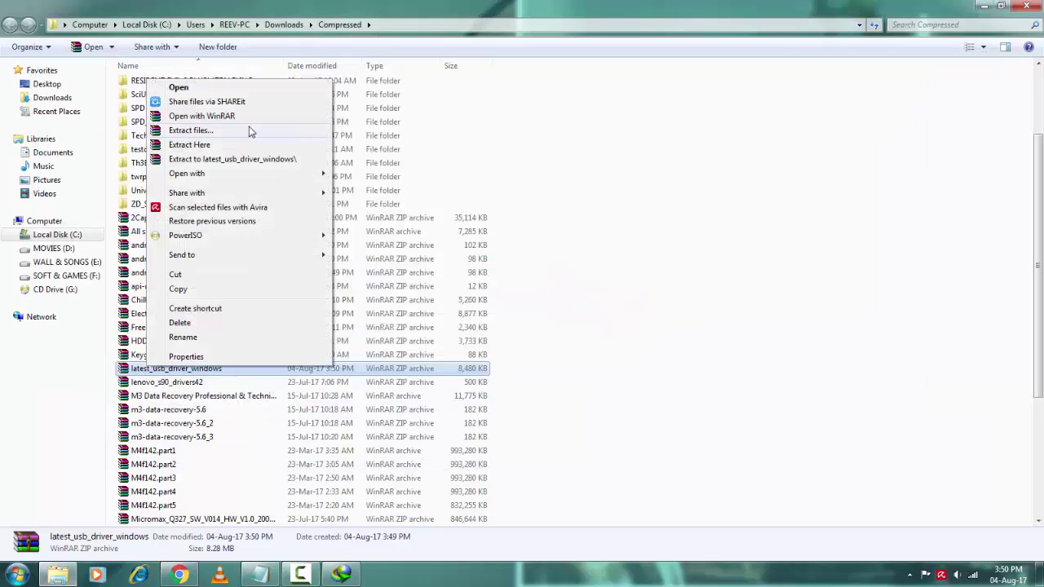
left_click(204, 128)
left_click(554, 420)
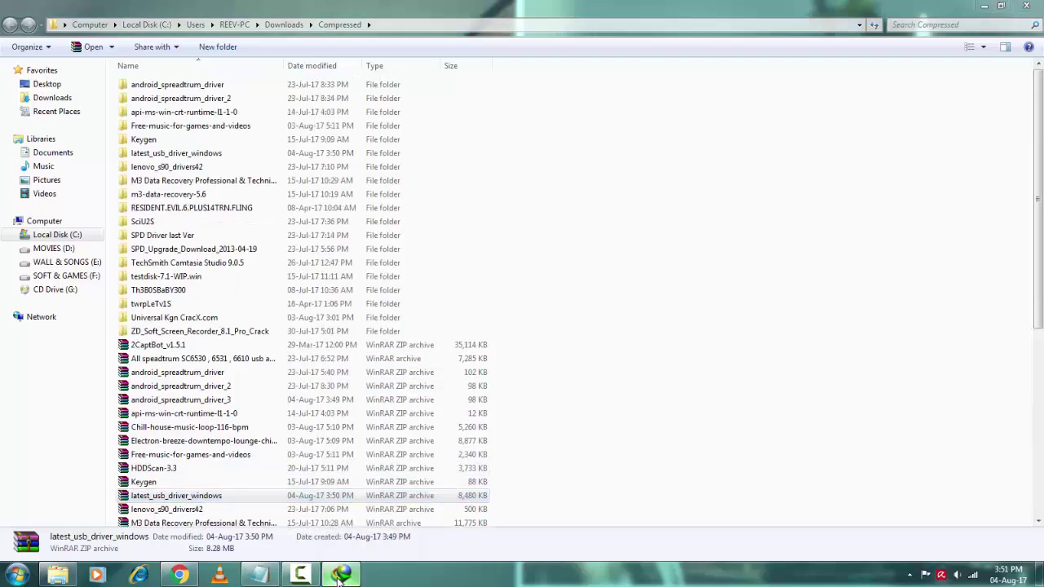
Extract the android_spreadtrum_driver_3 archive to a folder of the same name in Compressed
left_click(589, 389)
right_click(227, 405)
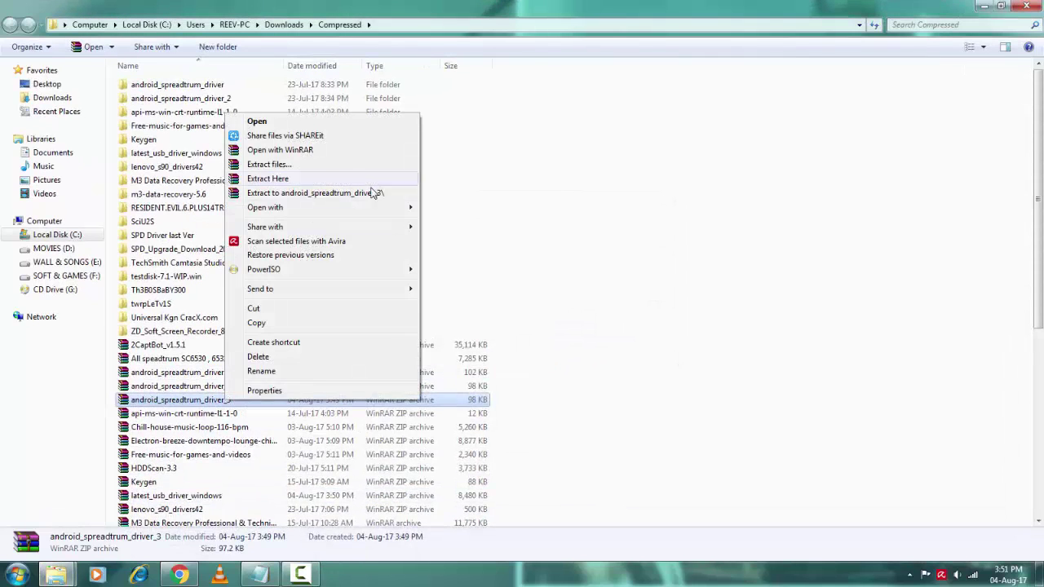
left_click(359, 163)
left_click(568, 422)
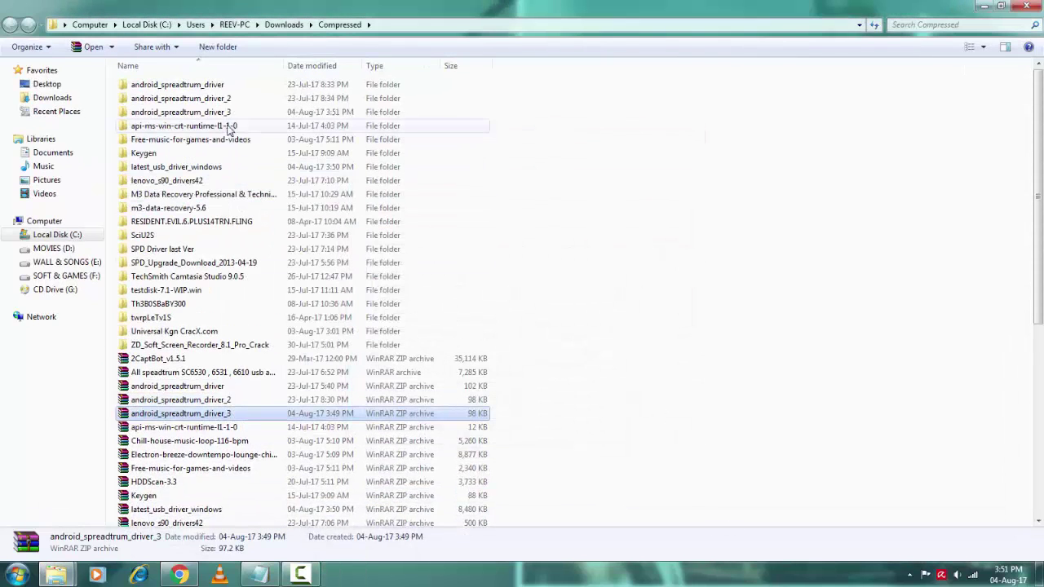
Examine the extracted latest_usb_driver_windows folder, including usb_driver and its amd64 and i386 subfolders
left_click(175, 113)
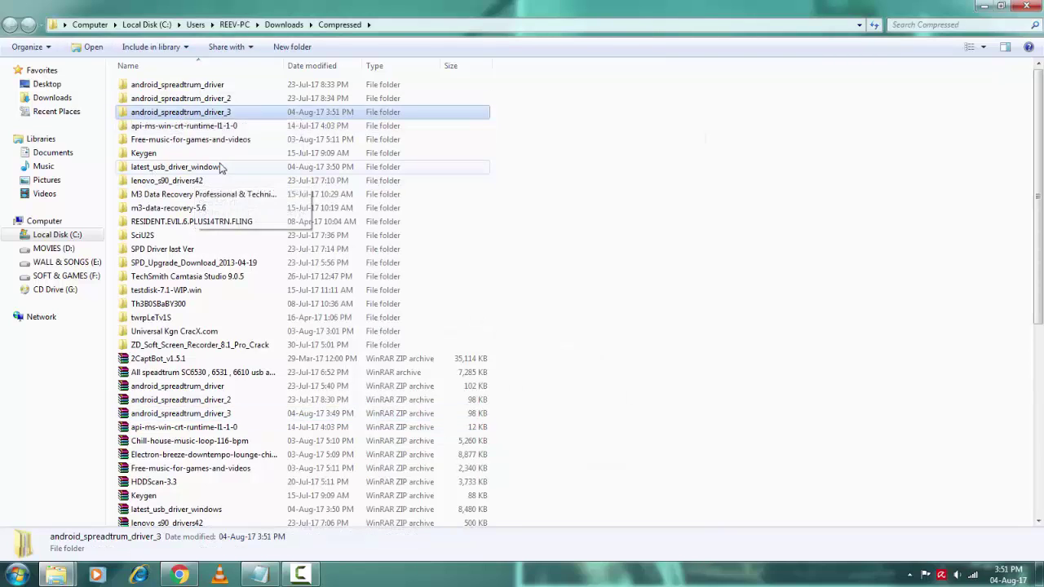
double_click(178, 167)
double_click(160, 88)
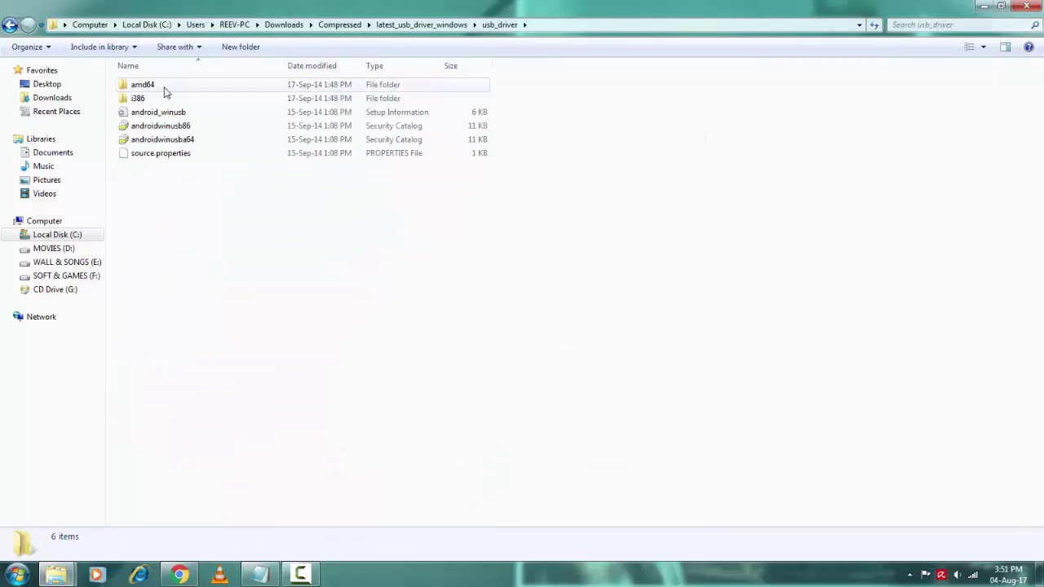
double_click(160, 89)
left_click(10, 24)
double_click(137, 97)
left_click(10, 25)
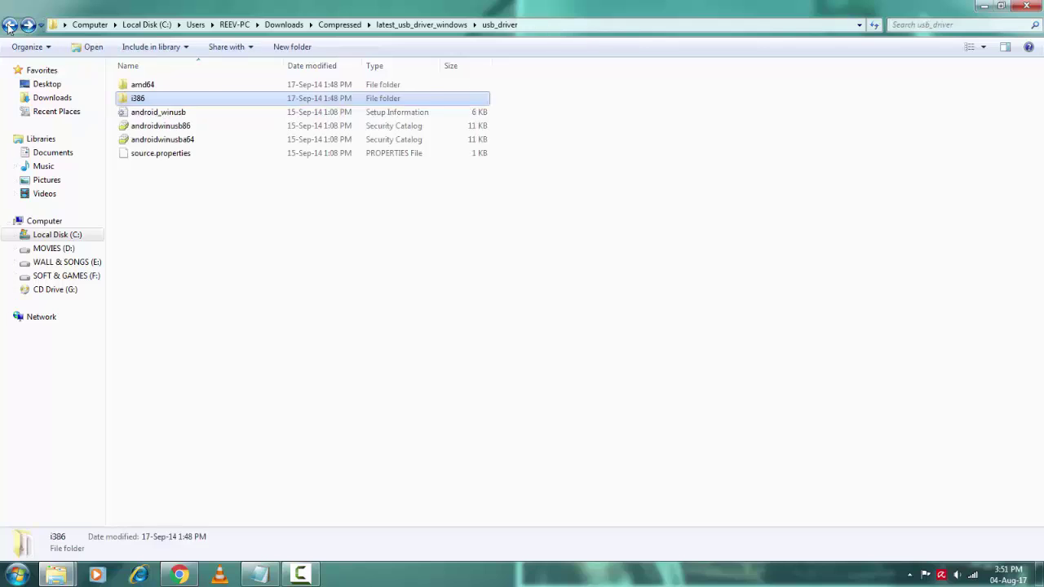
left_click(9, 24)
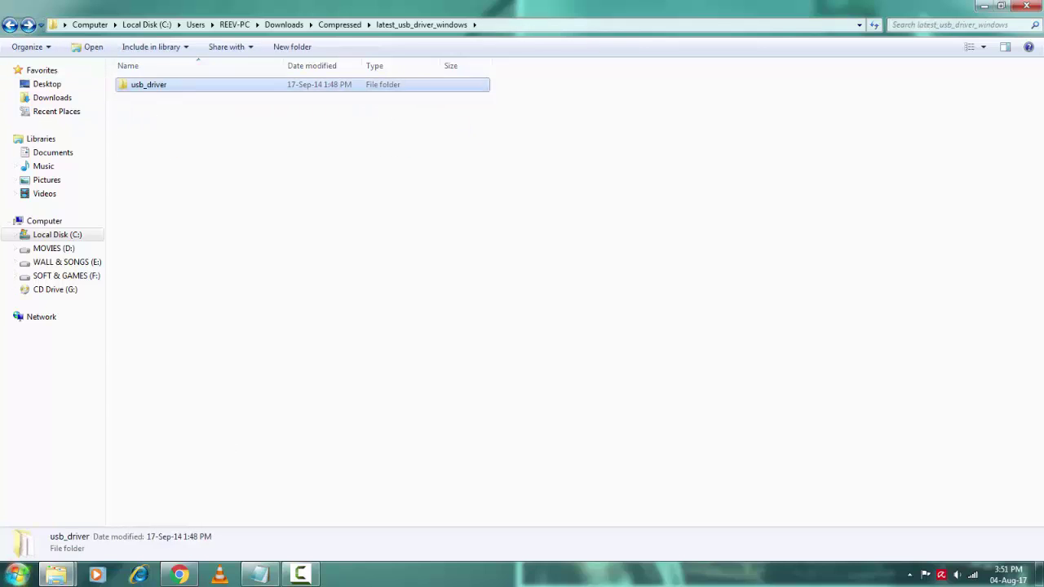
In Notepad, add the line "now click start button and right click on computer" to the note
left_click(260, 575)
key("Return")
key("Return")
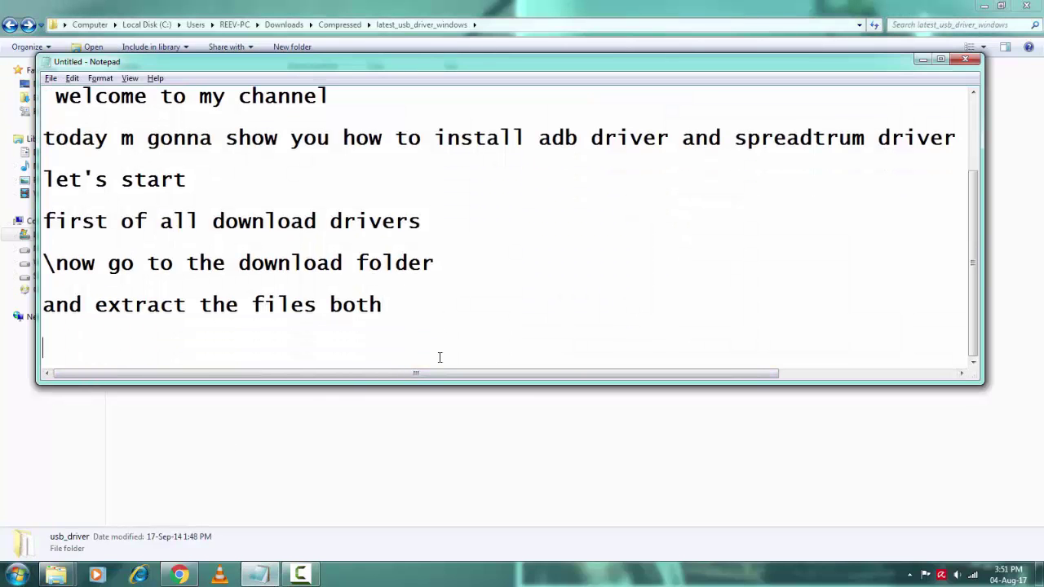
type("now click ")
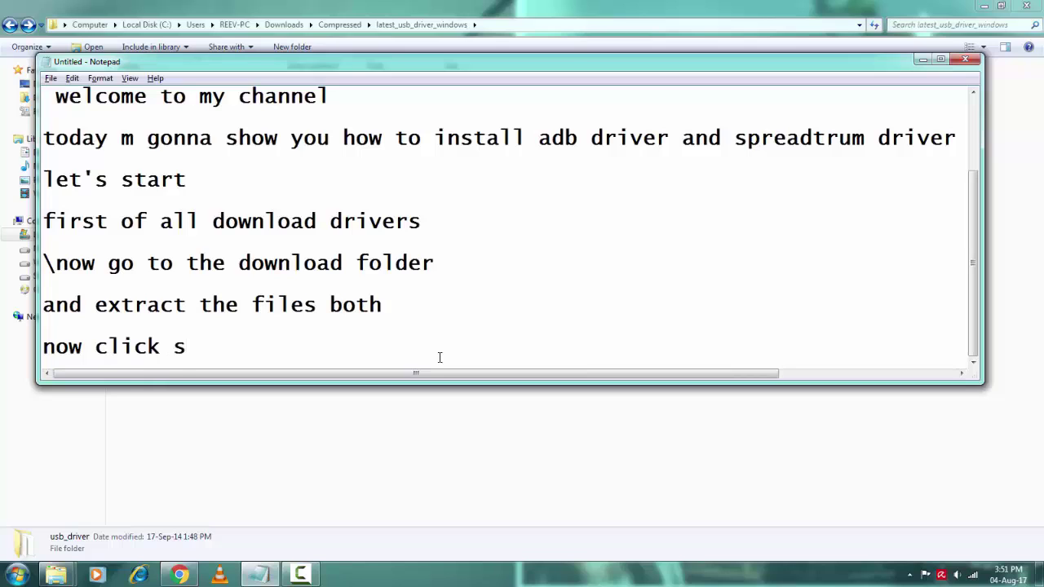
type("start butto")
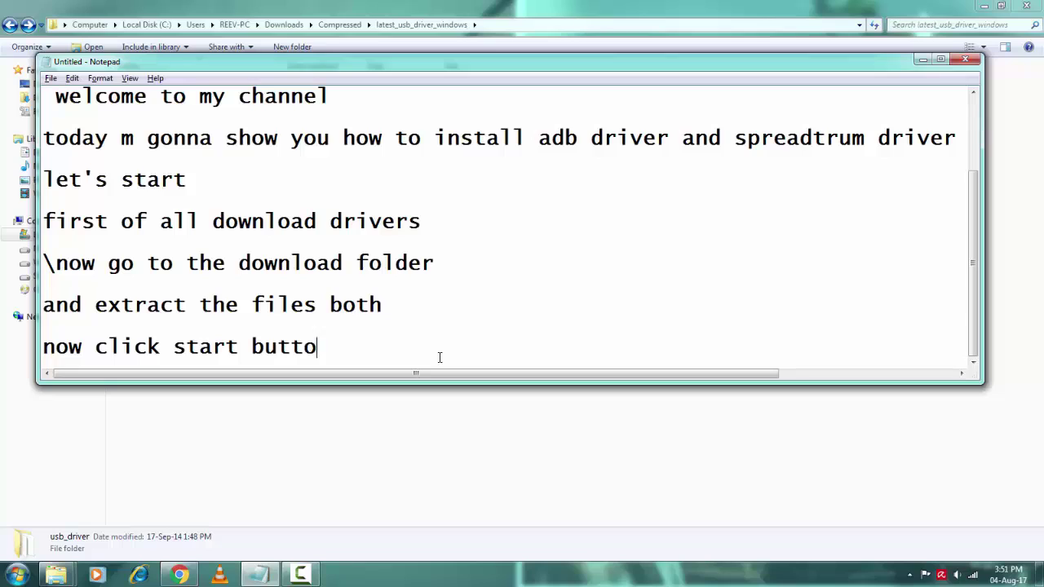
type("n and ")
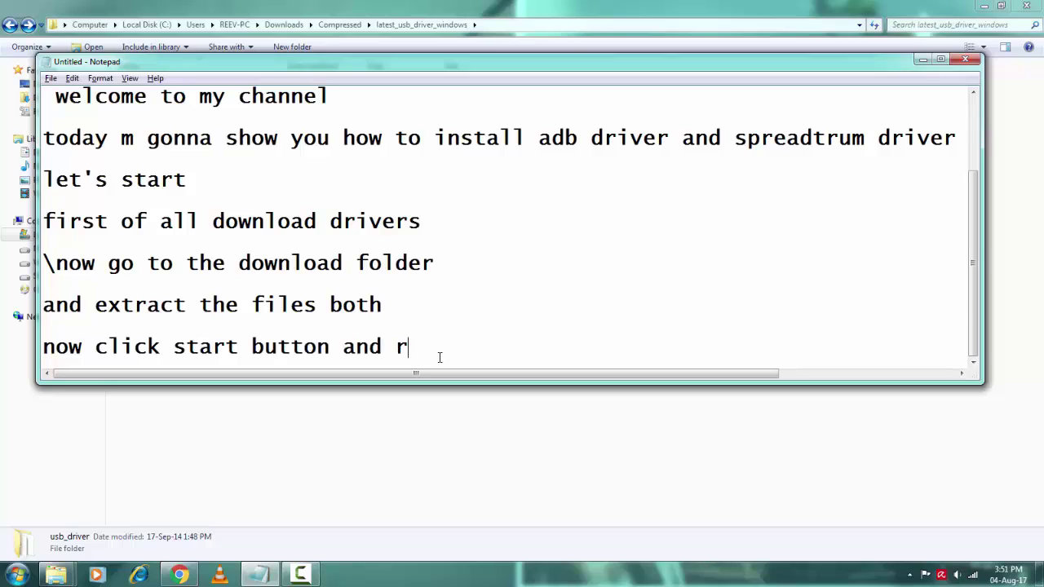
type("right click ")
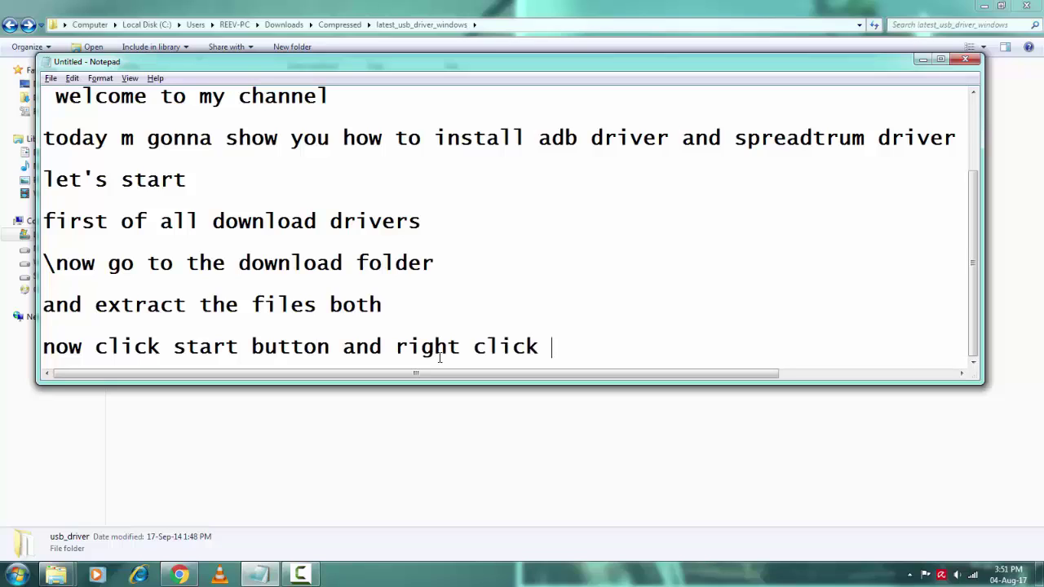
type("on computer")
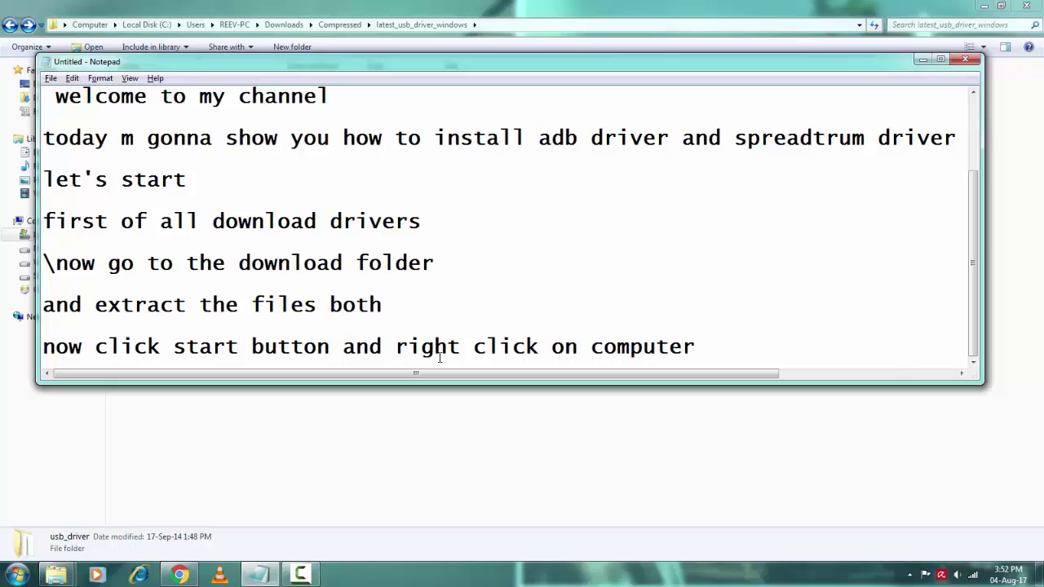
Add the line "then click on manage" to the note
key("Return")
key("Return")
type("t")
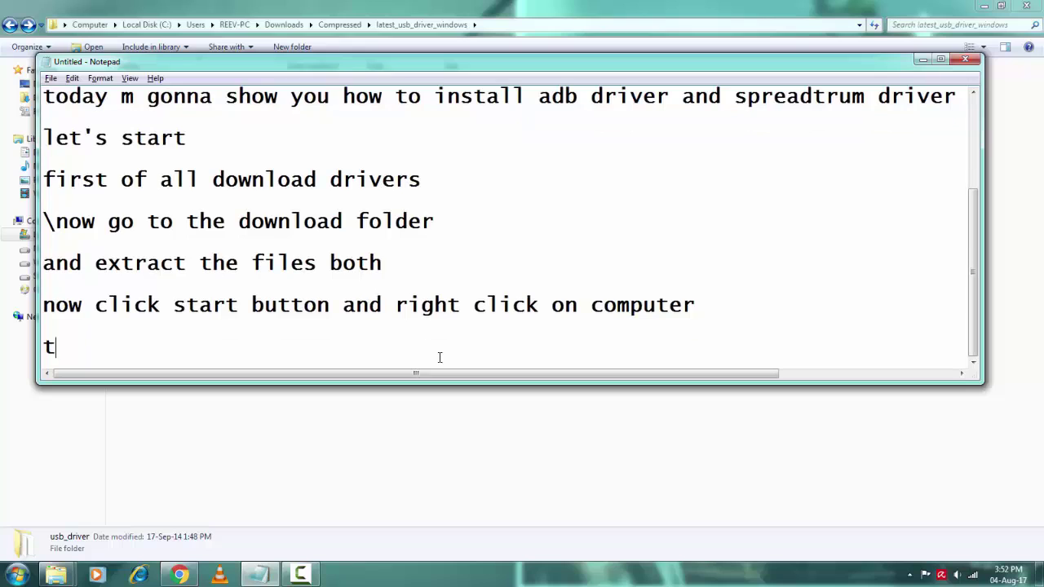
type("her click o")
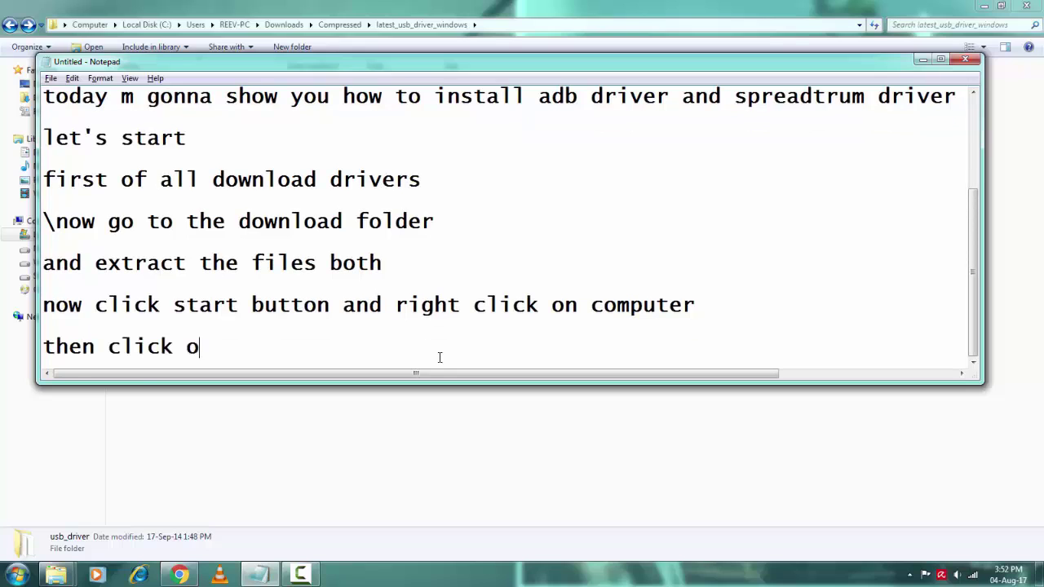
type("n manage")
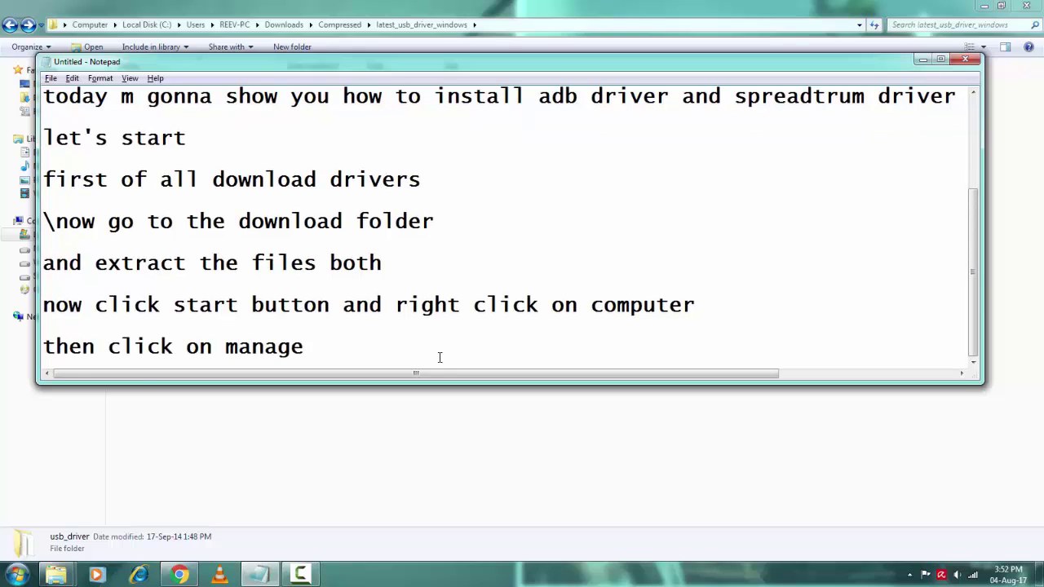
Open Computer Management for this computer
left_click(17, 574)
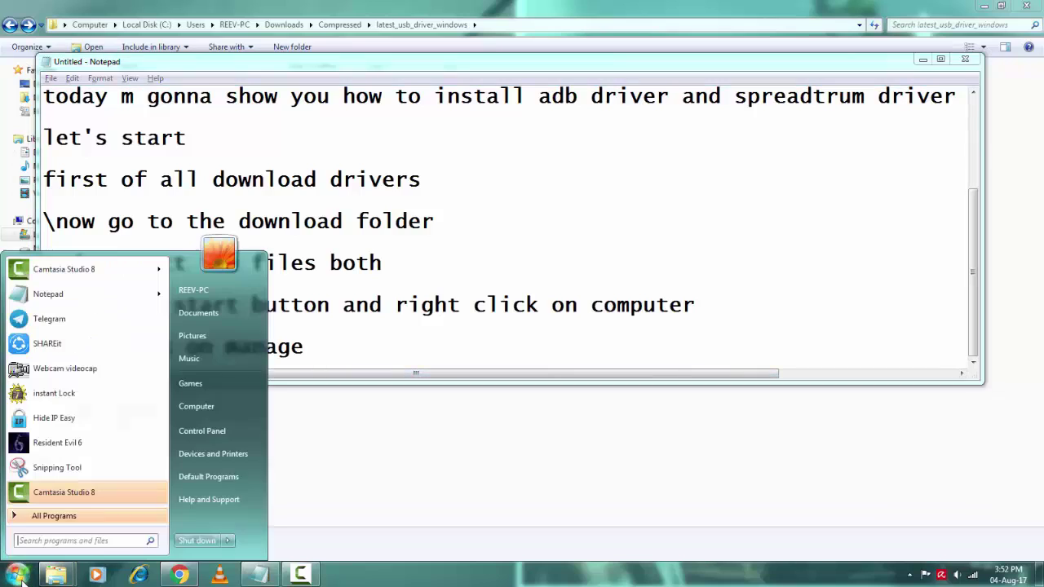
right_click(233, 405)
left_click(255, 429)
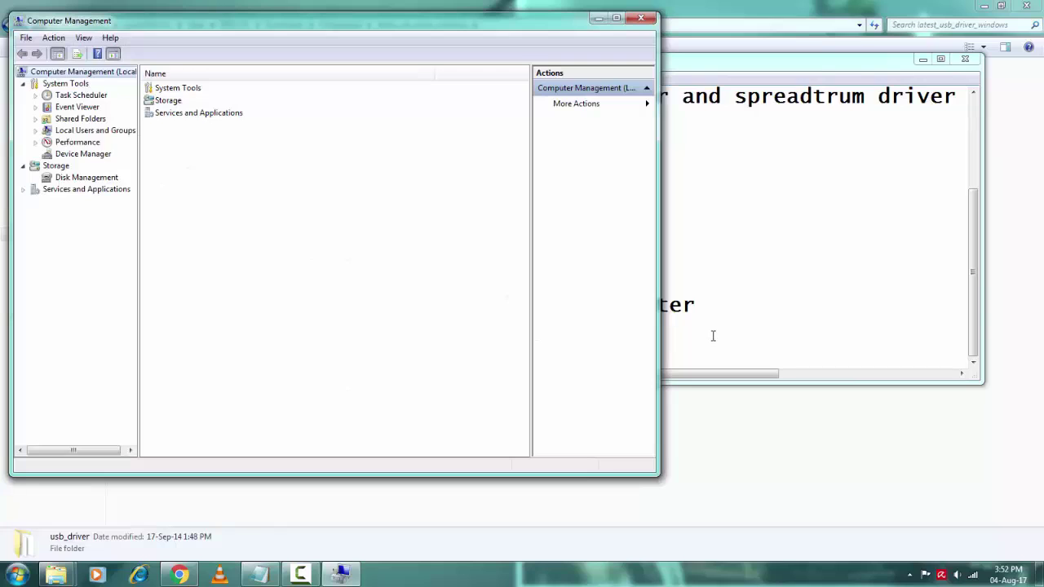
Add the line "now click on device manager" to the Notepad note, and show Device Manager in Computer Management
left_click(766, 330)
key("Return")
key("Return")
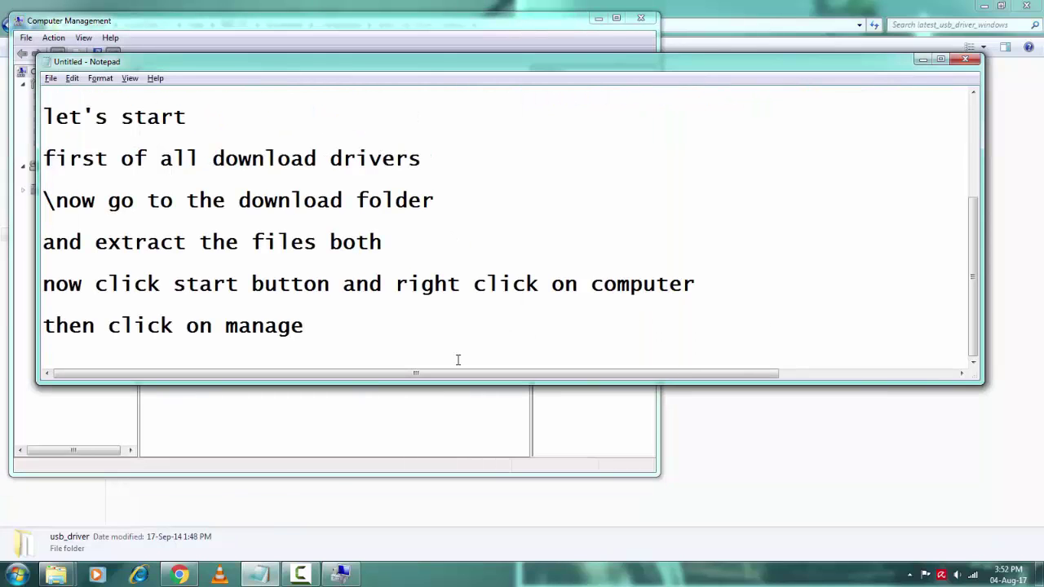
type("now clicj")
key("BackSpace")
type("k ")
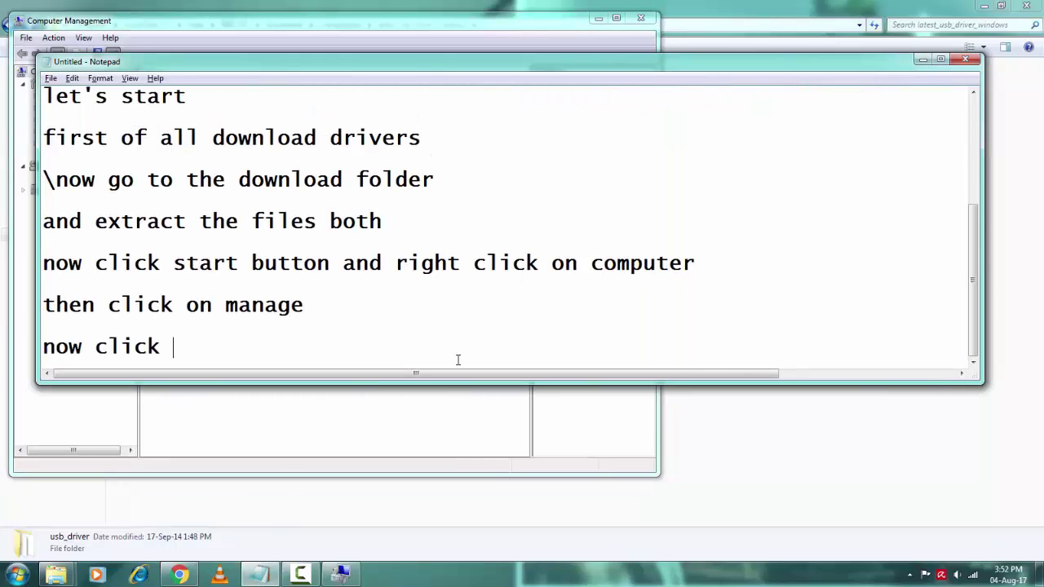
type("on device manager")
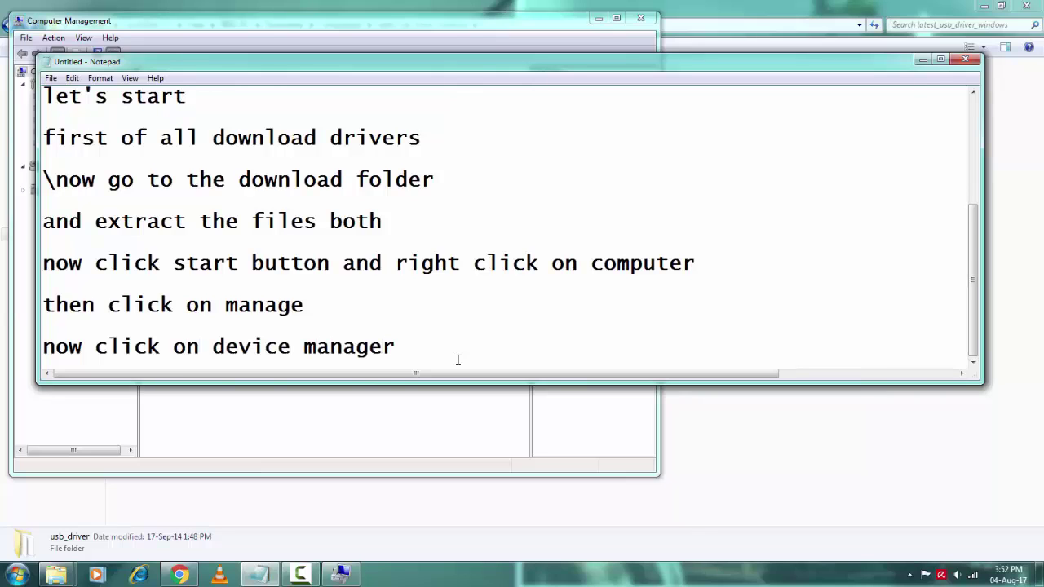
key("Return")
left_click(416, 425)
left_click(75, 154)
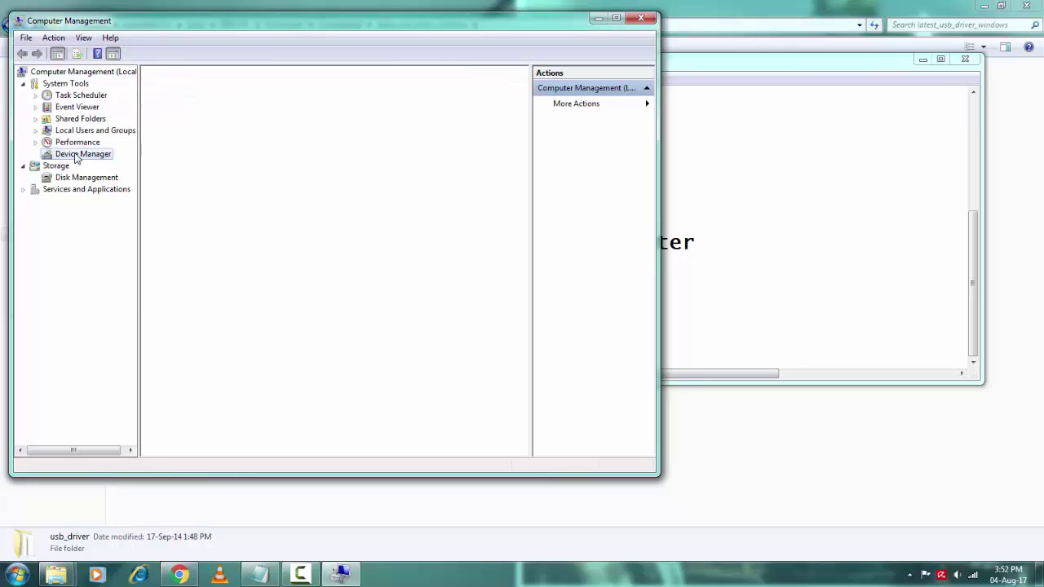
In Notepad, add the line "click on action and click on action in menu bar" to the note
left_click(711, 280)
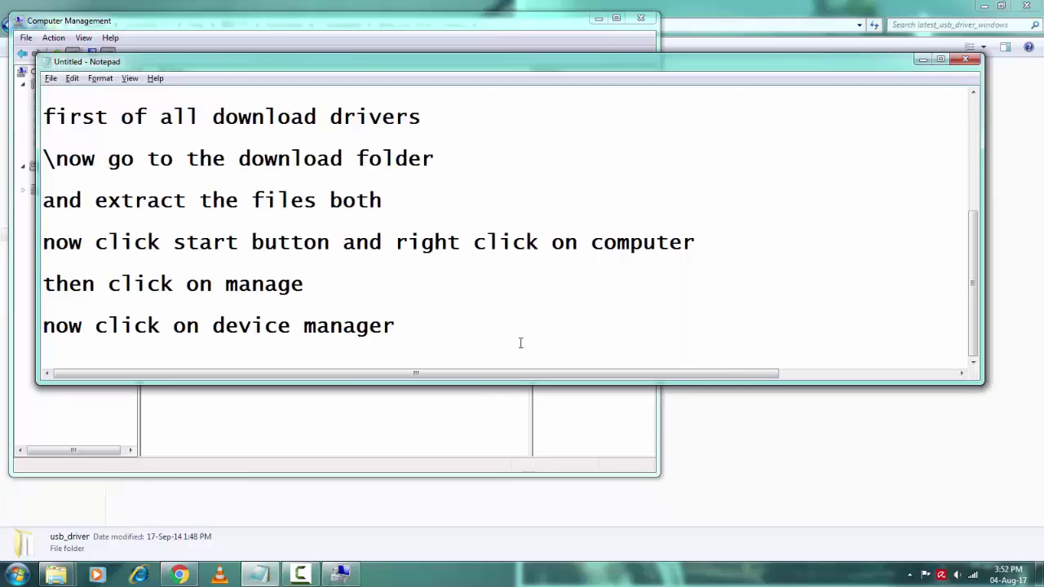
left_click(465, 355)
type("cl")
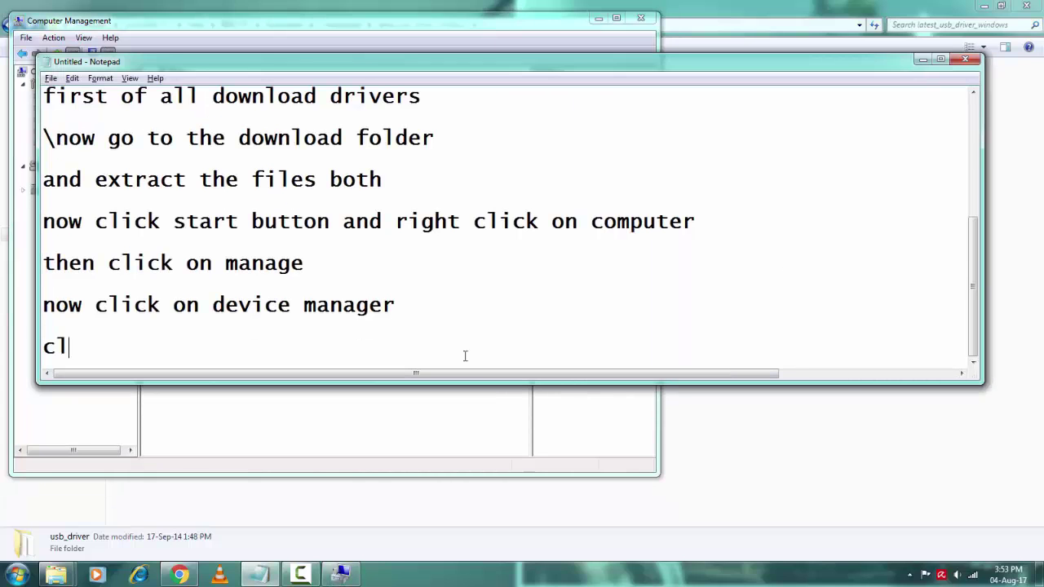
type("ick on action ")
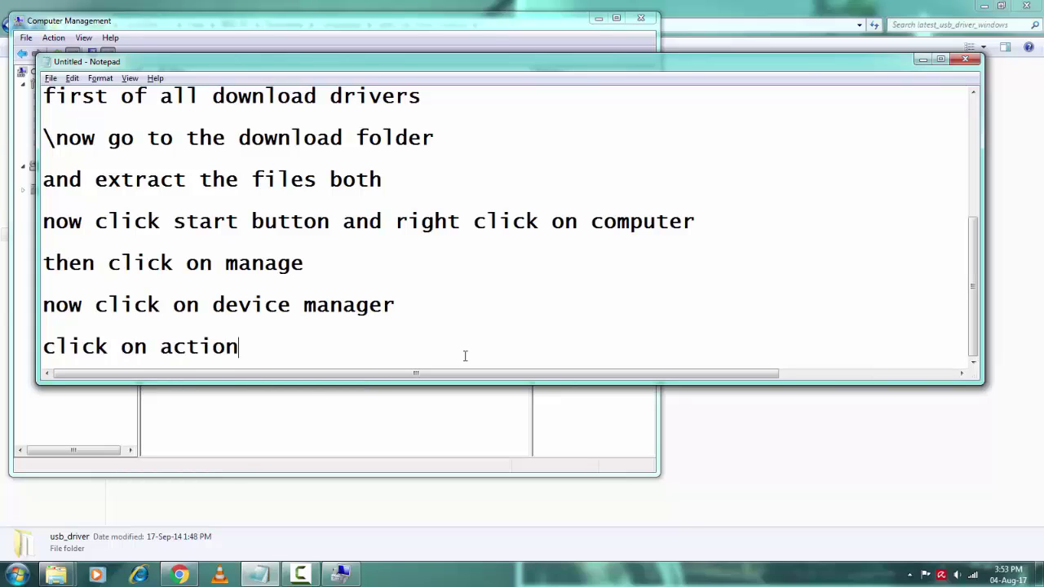
type("and ")
type("click on action ")
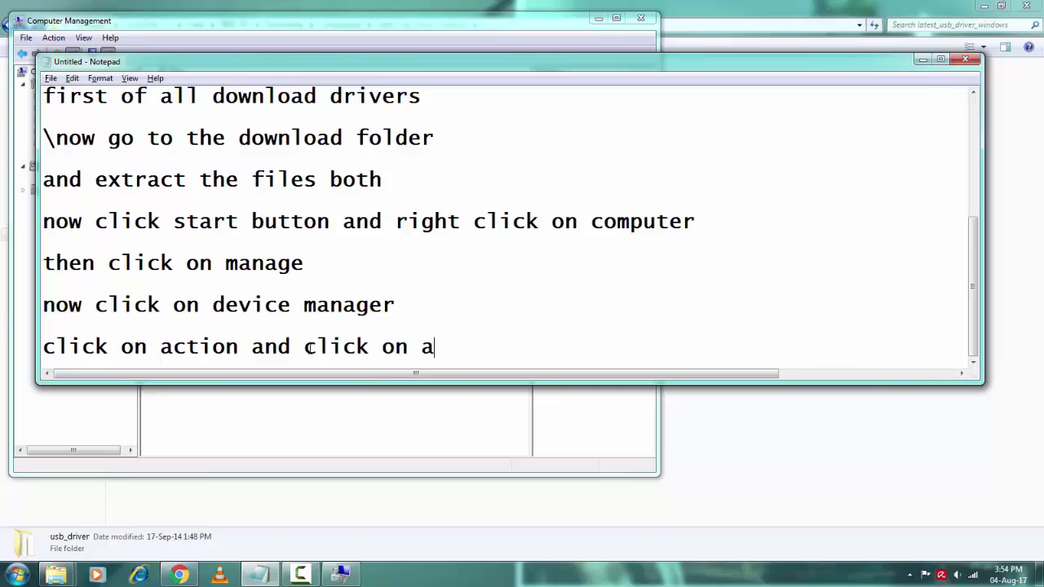
type("in menu bar")
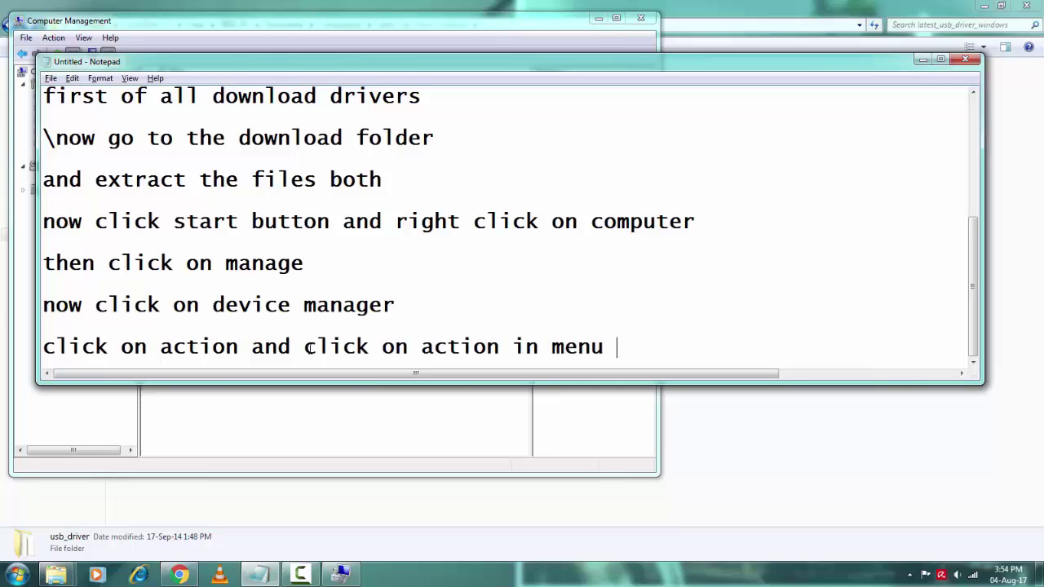
Switch to Computer Management and start the Add Hardware Wizard for legacy hardware from Device Manager
left_click(342, 575)
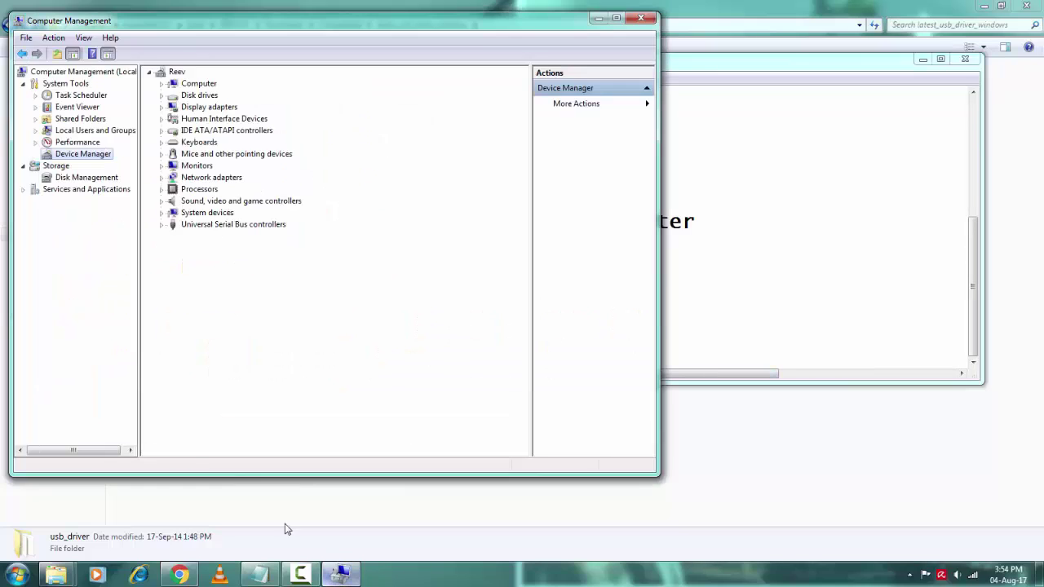
left_click(54, 37)
left_click(75, 68)
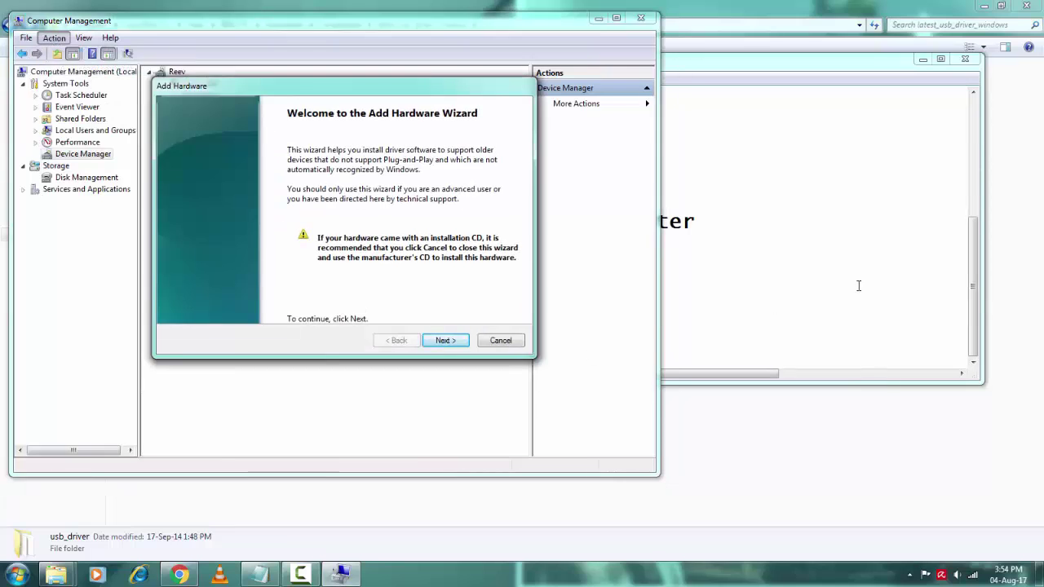
In Notepad, add the line "click on add legacy device" to the note
left_click(745, 342)
key("Return")
scroll(746, 342, "down", 1)
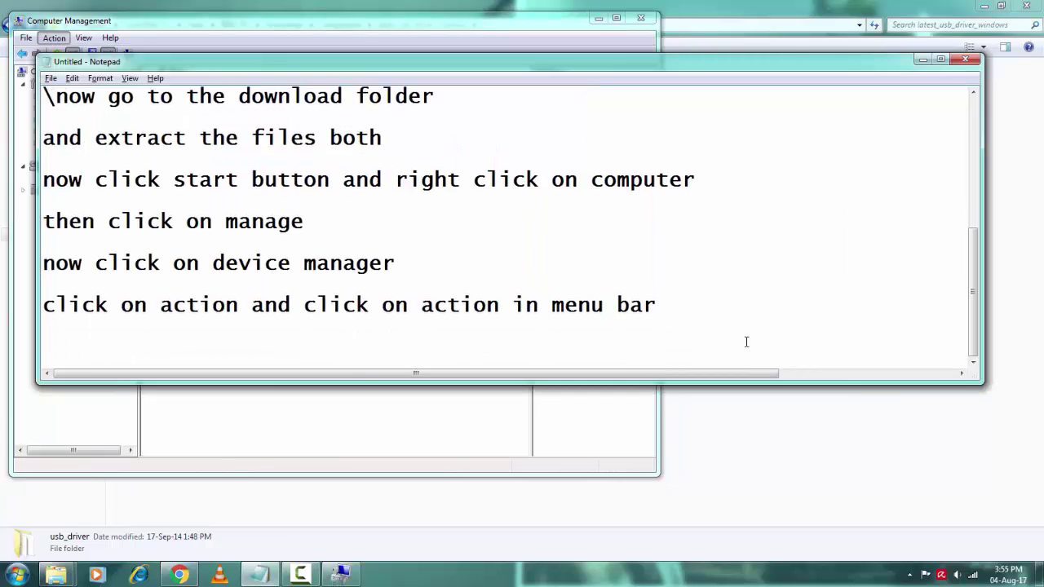
type("click on ")
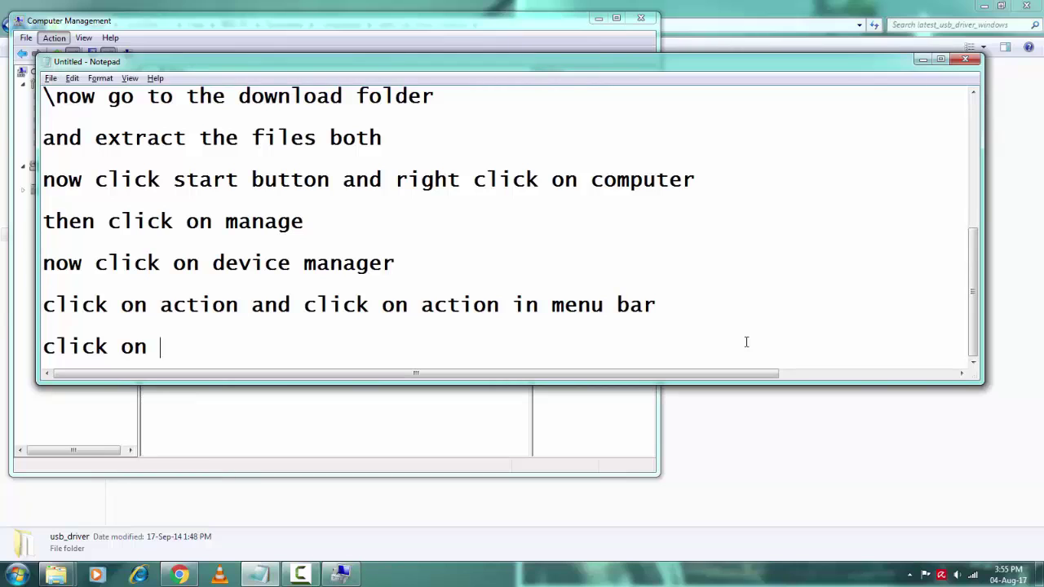
type("add lega")
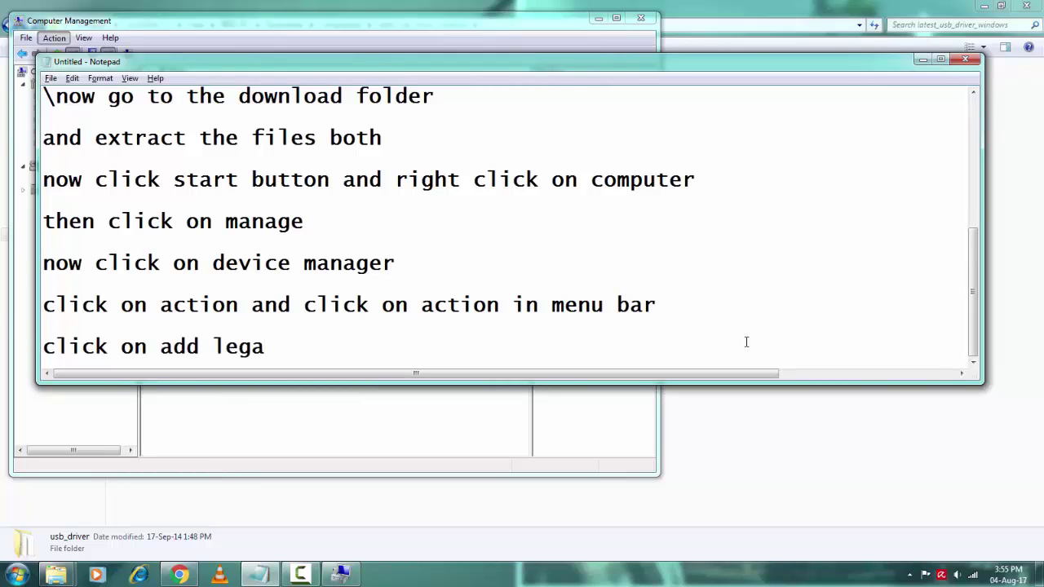
type("cy device")
key("Return")
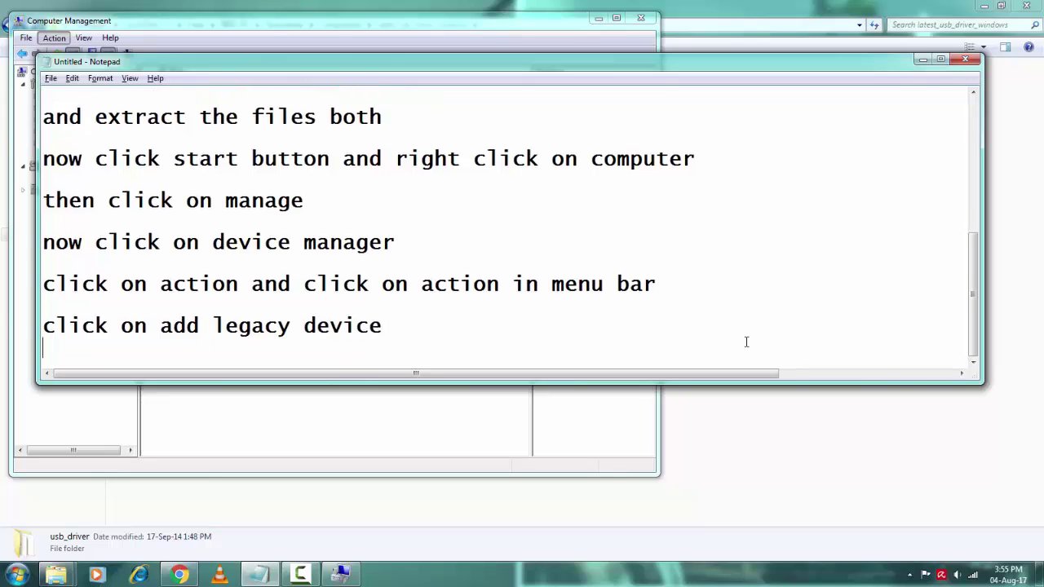
In Notepad, add the line "click next and select install from disk option" to the note
key("alt+Tab")
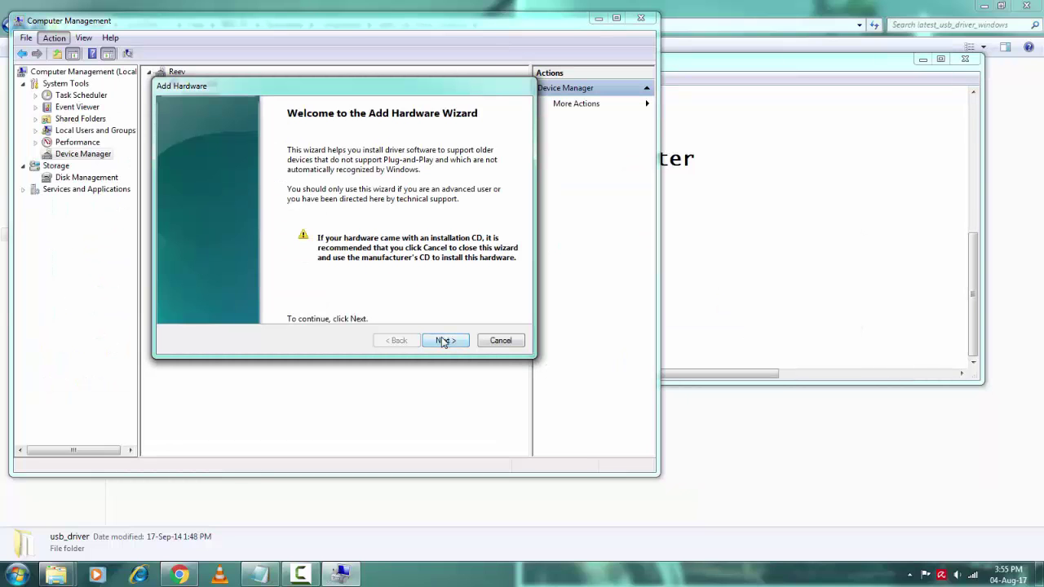
left_click(784, 315)
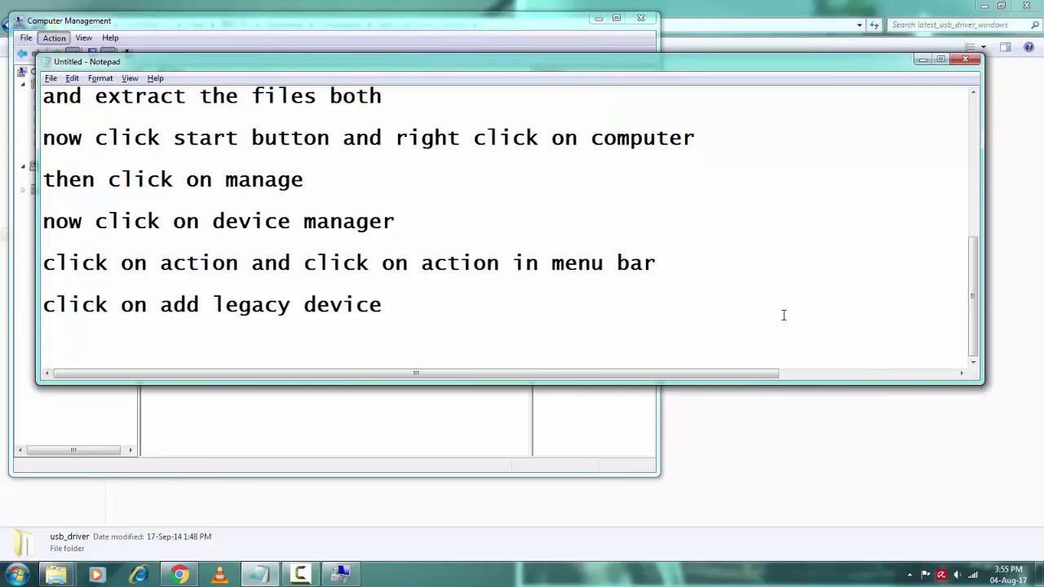
type("click ne")
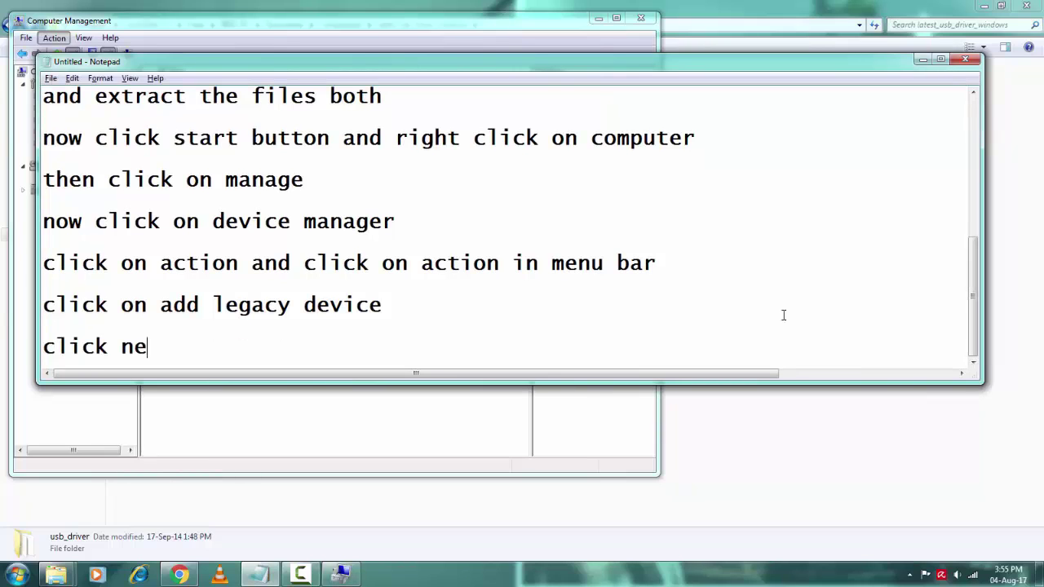
type("xt and sele")
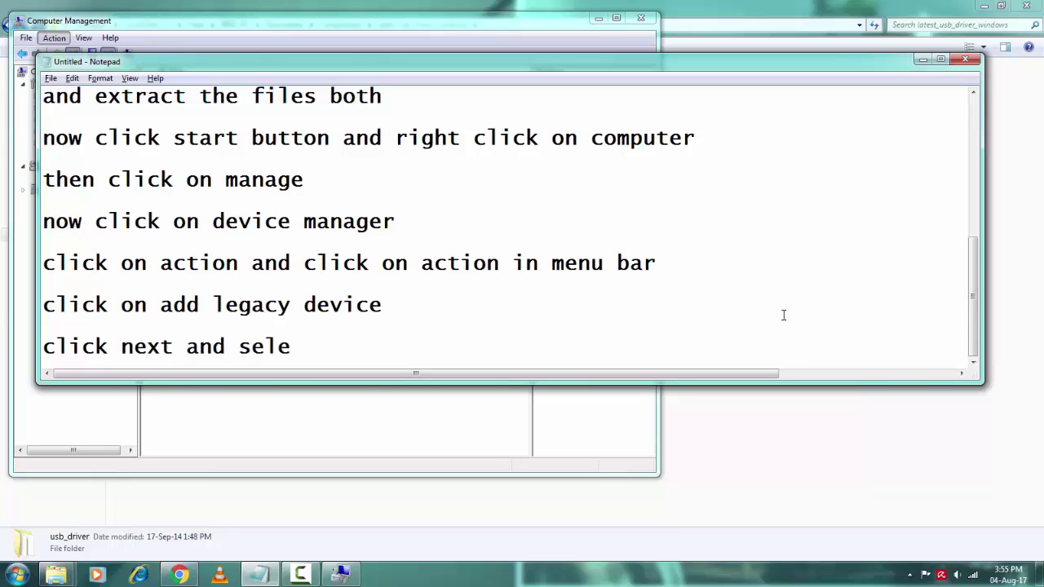
type("ct insta")
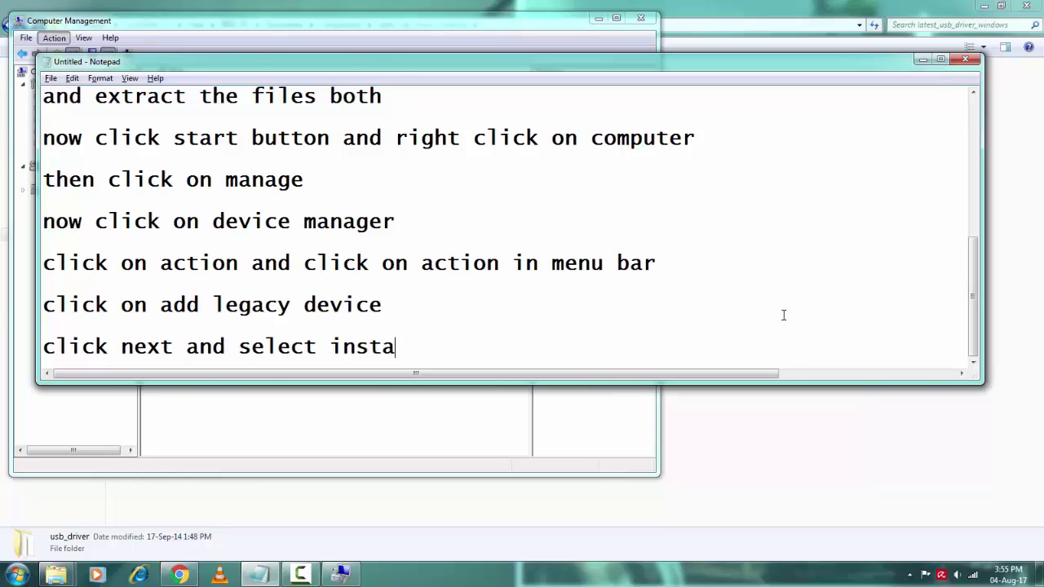
type("ll from ")
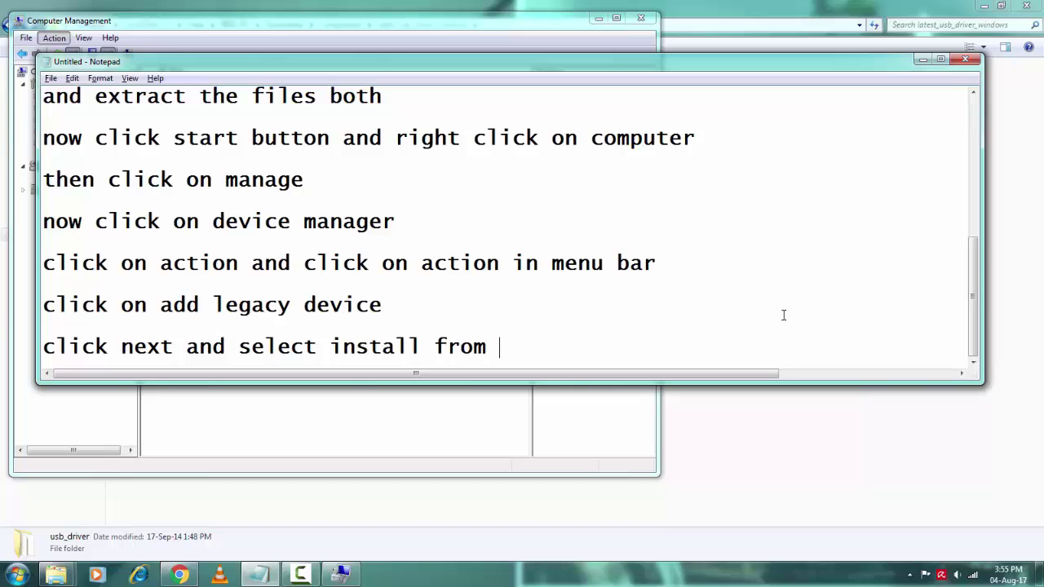
type("disk option")
In the Add Hardware wizard, choose to select the hardware manually and continue with Show All Devices to the driver selection
key("alt+Tab")
left_click(450, 340)
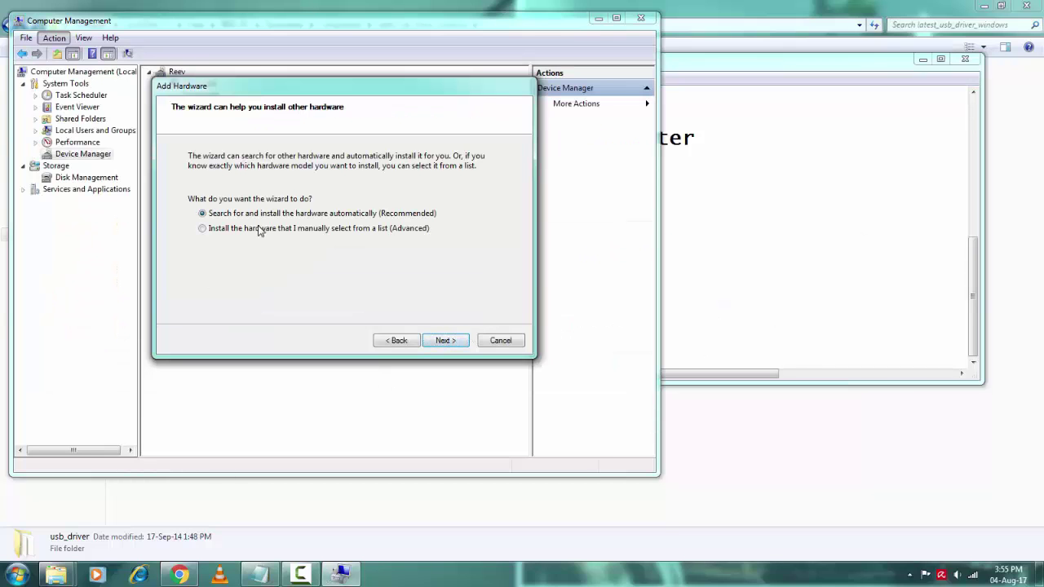
left_click(444, 340)
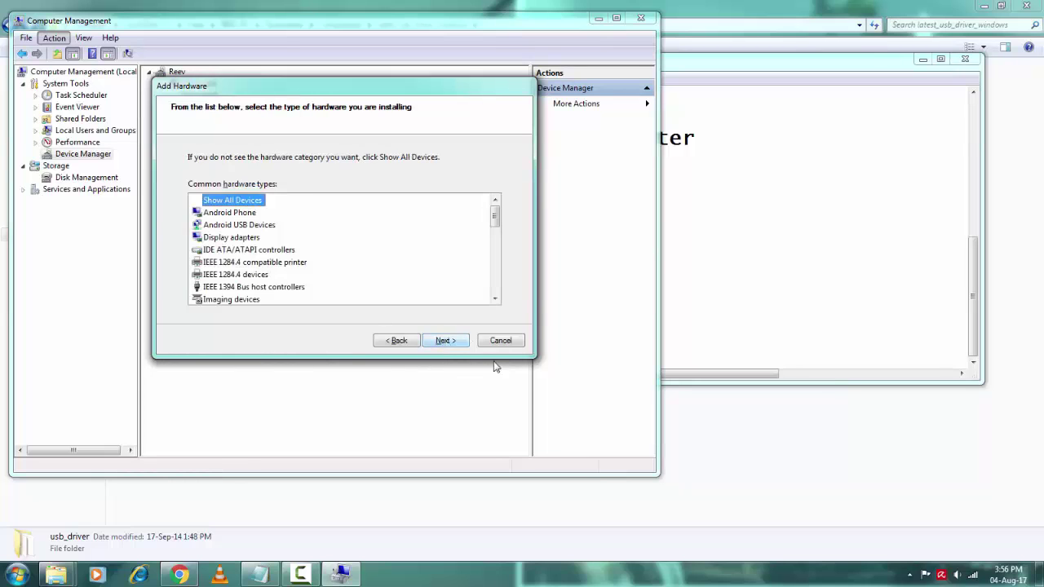
left_click(698, 349)
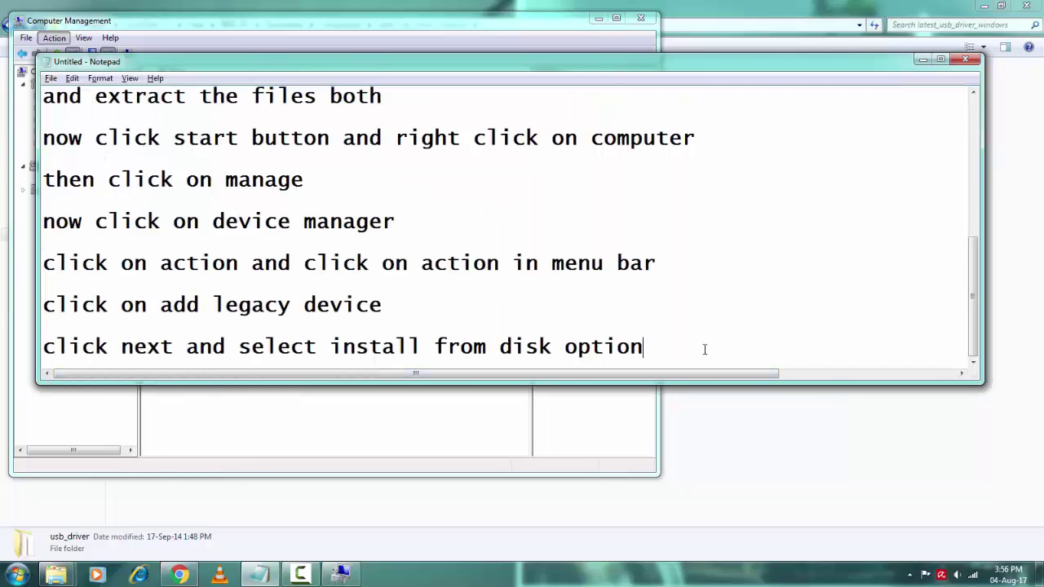
key("Return")
left_click(341, 574)
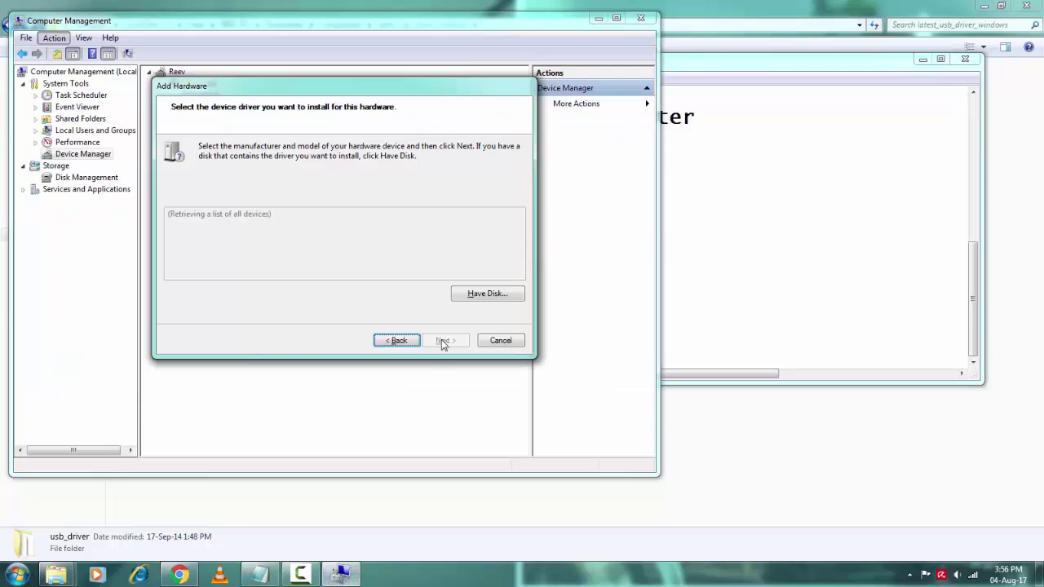
In Notepad, add the line "click on have disk" to the note
left_click(818, 294)
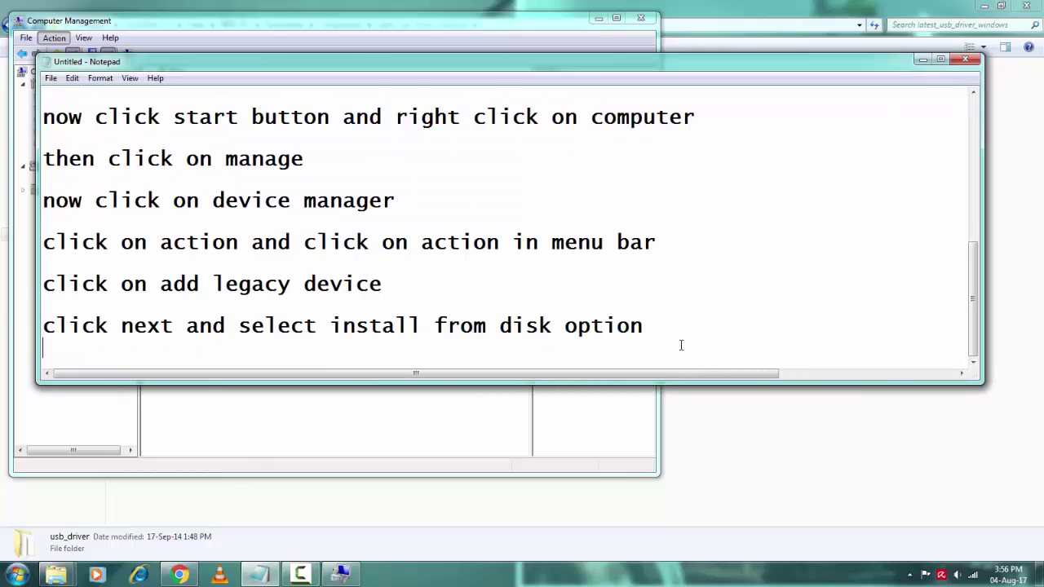
key("Return")
type("click on h")
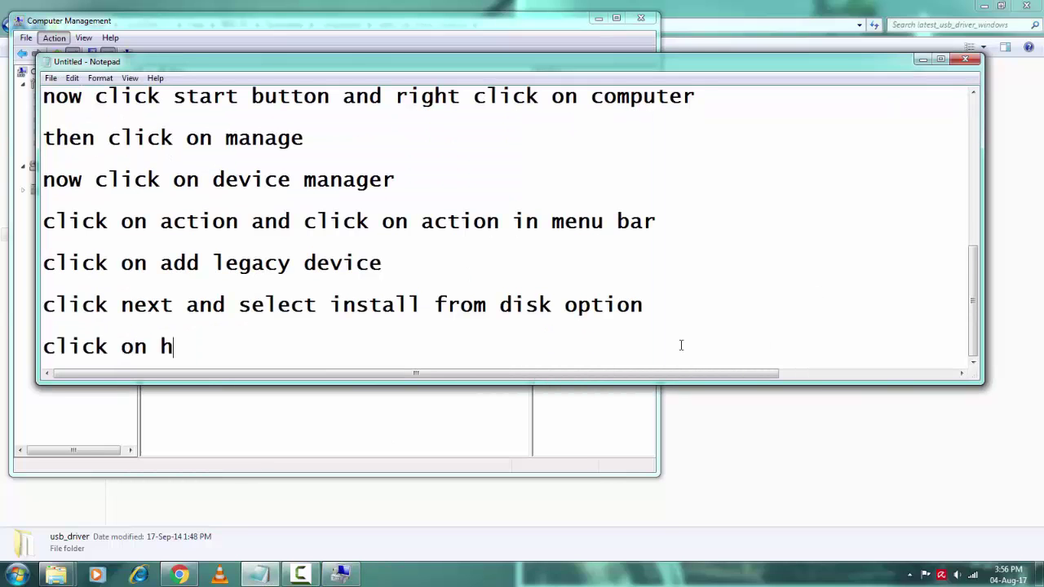
type("ave disk")
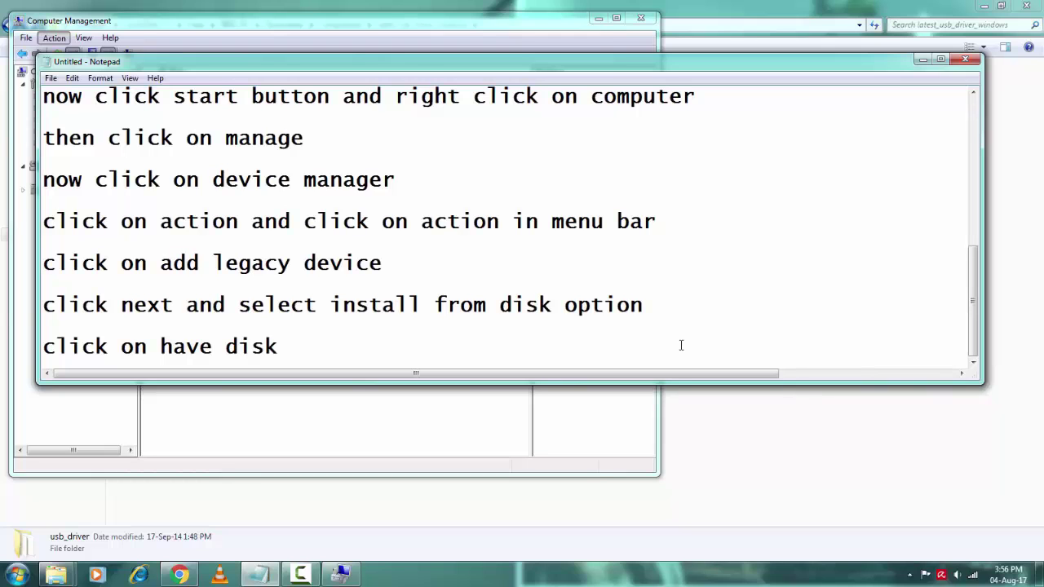
In the Add Hardware wizard, choose to install from disk and open the file browser for the manufacturer's files
key("alt+Tab")
left_click(471, 296)
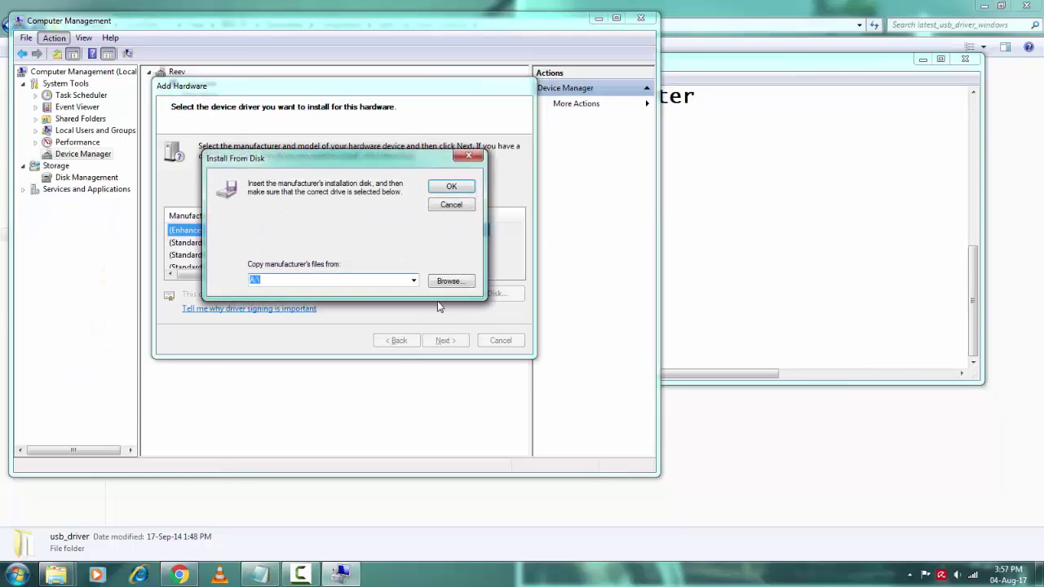
left_click(448, 281)
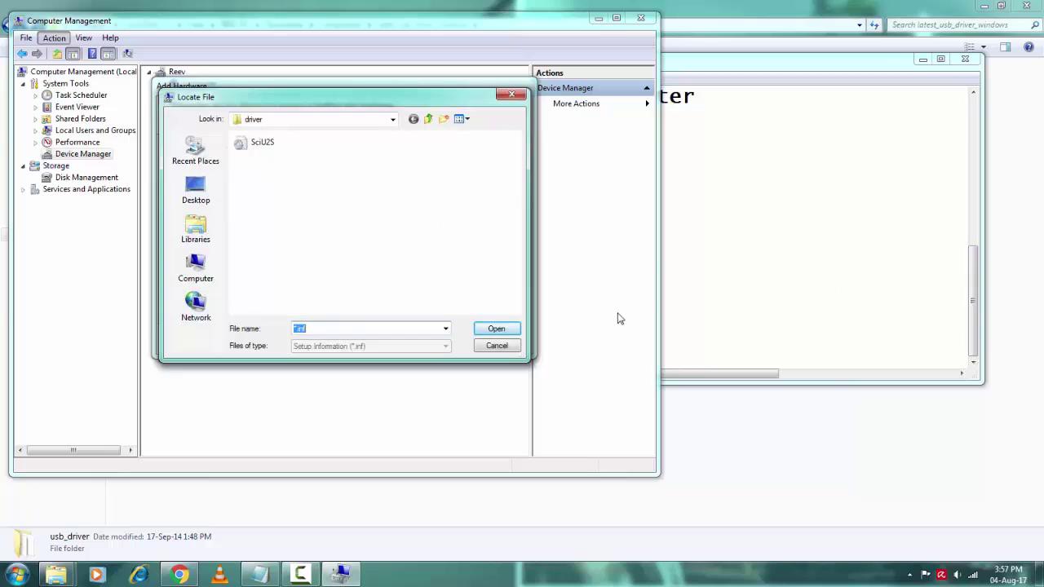
In Notepad, add the line "and browse for file where you downloaded it" to the note
key("alt+Tab")
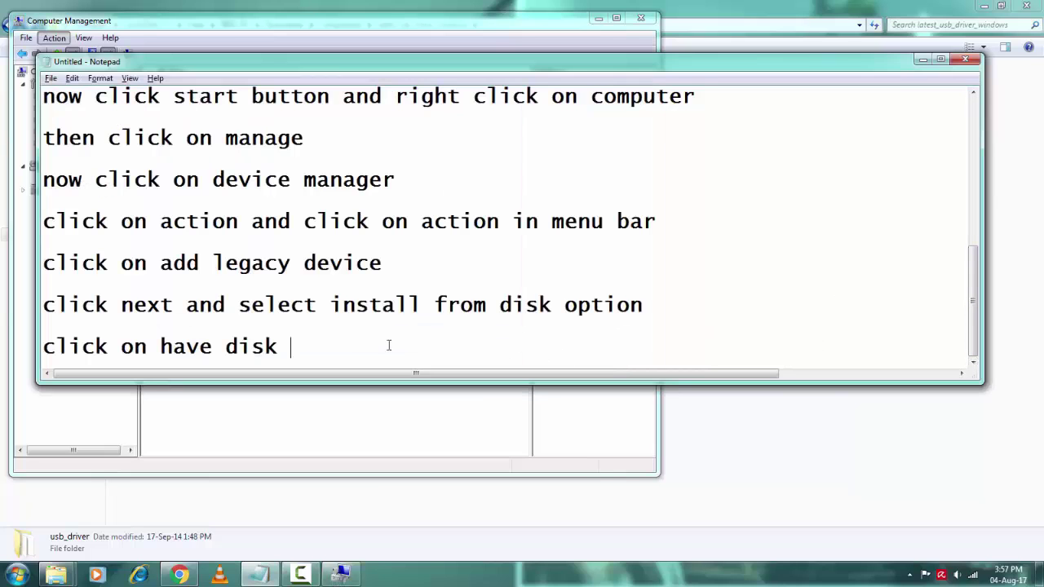
key("Return")
type("and brow")
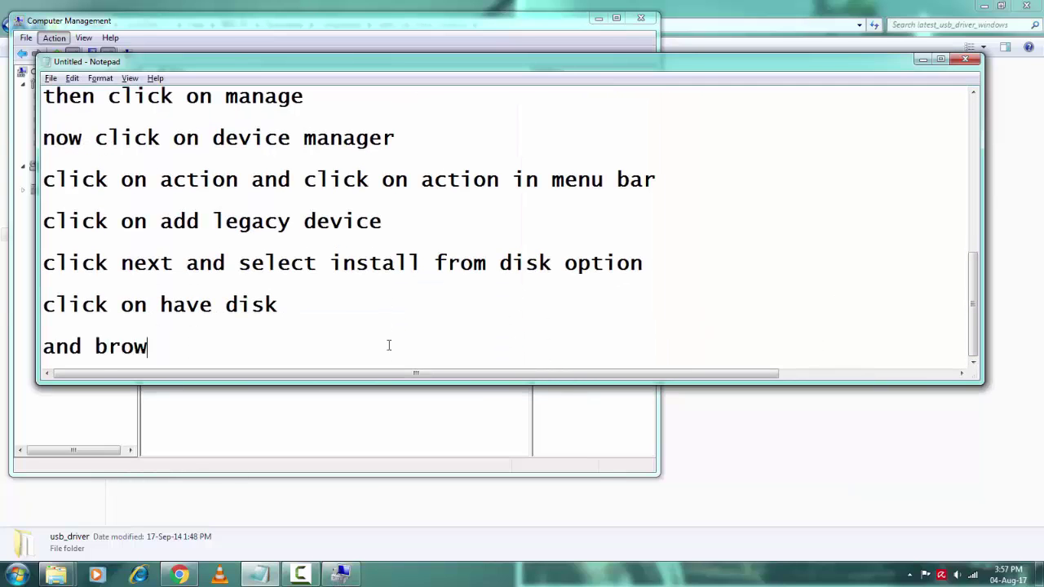
type("se for file where you ")
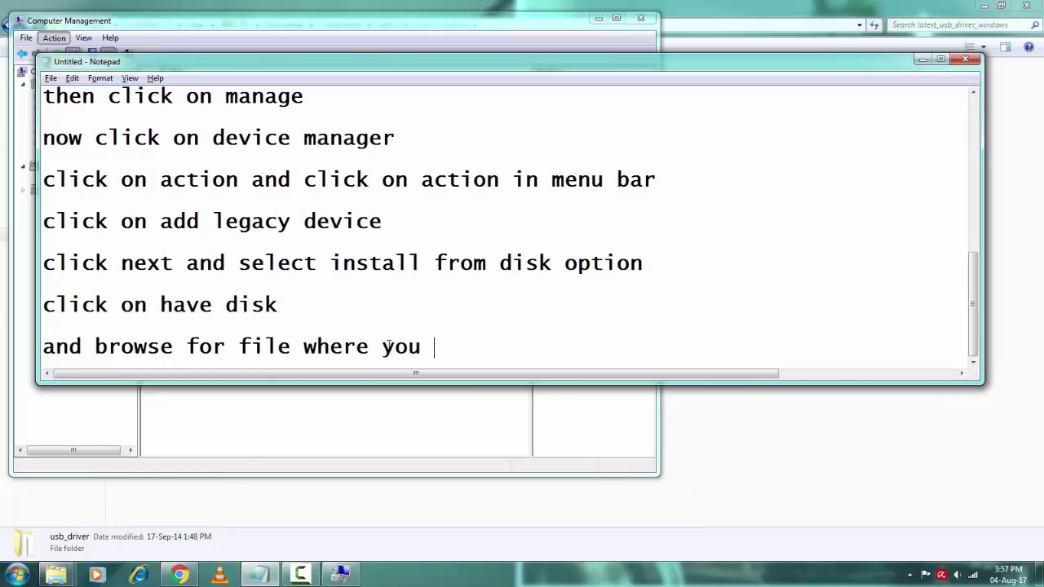
type("downloaded it")
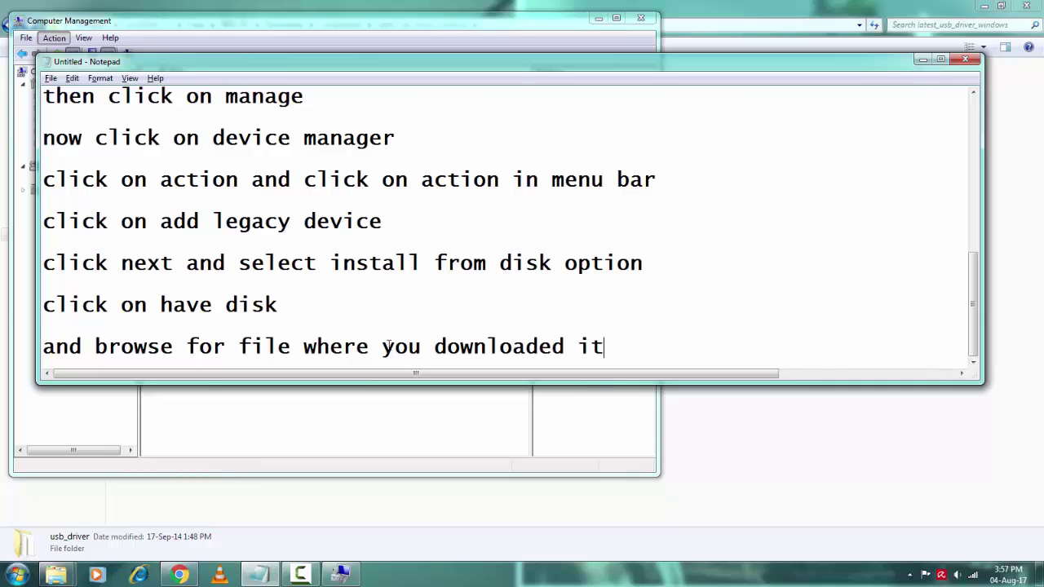
In the Add Hardware wizard's file browser, pick the SciU2S setup file from the x86 folder of the downloaded android_spreadtrum_driver_3
key("alt+Tab")
left_click(196, 151)
double_click(270, 187)
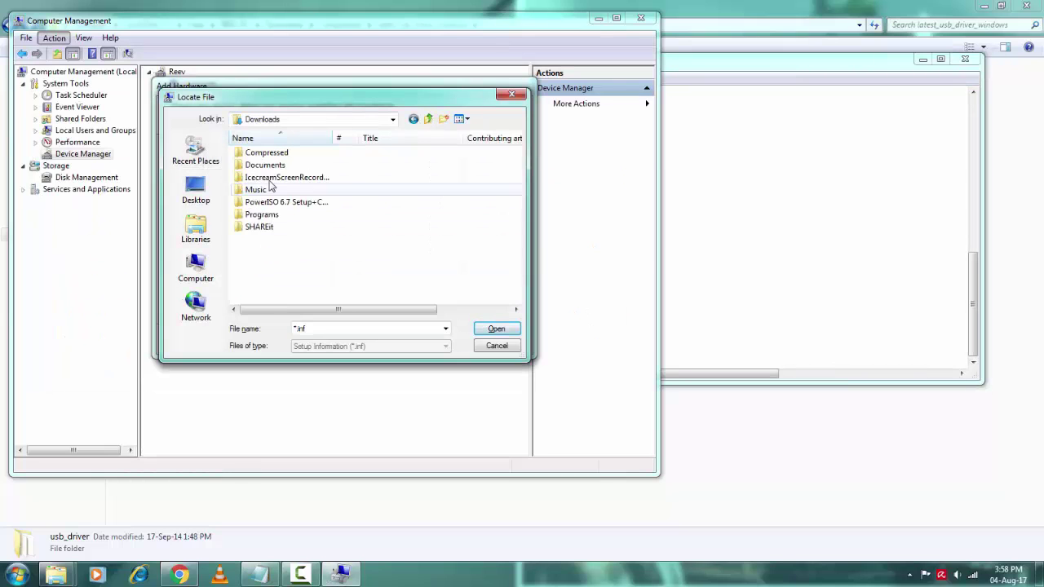
double_click(267, 153)
double_click(334, 176)
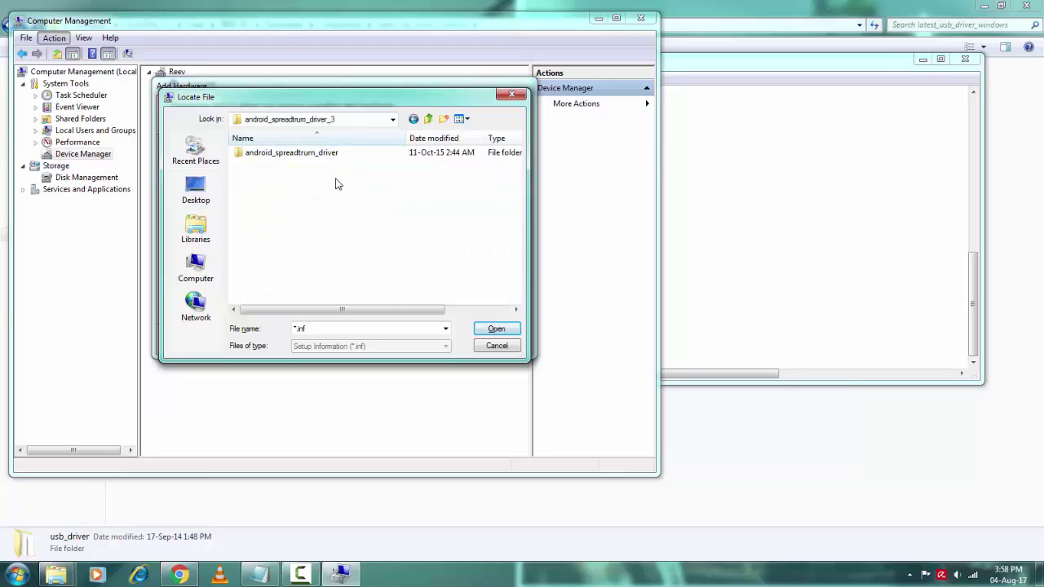
double_click(307, 154)
double_click(249, 163)
double_click(256, 155)
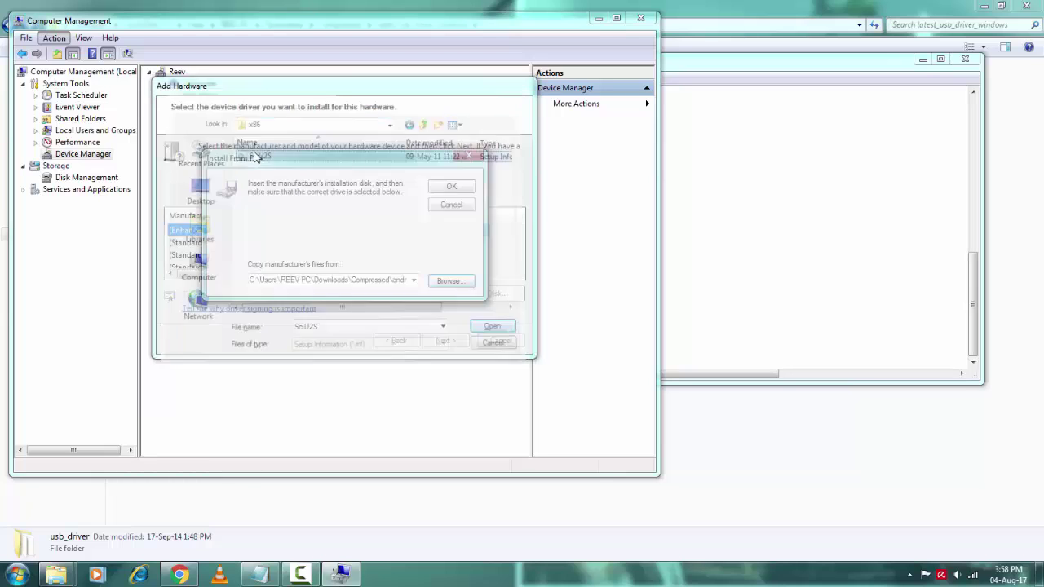
In Notepad, add the line "click ok to install it" to the note
key("alt+Tab")
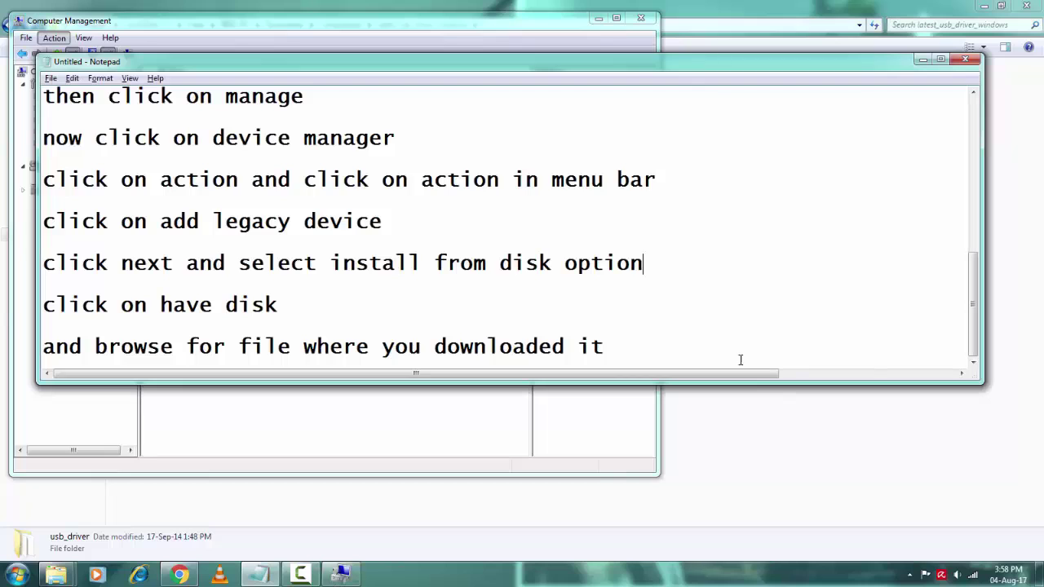
key("Return")
key("Return")
type("clic")
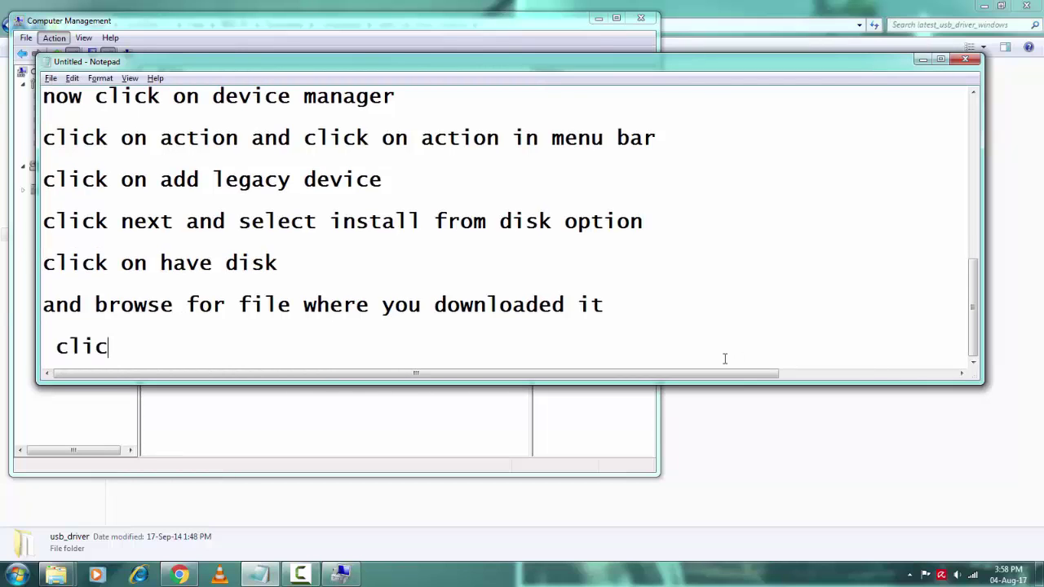
type("k ok to ins")
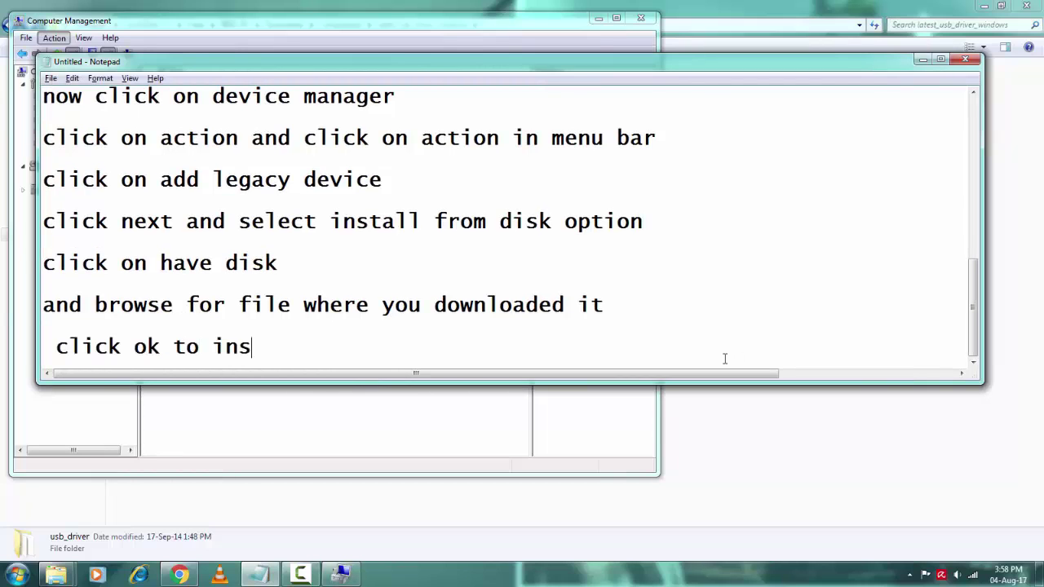
type("tall i")
In the Add Hardware wizard, accept the chosen driver location and continue with SCI Anroid USB2Serial to the ready-to-install page
key("alt+Tab")
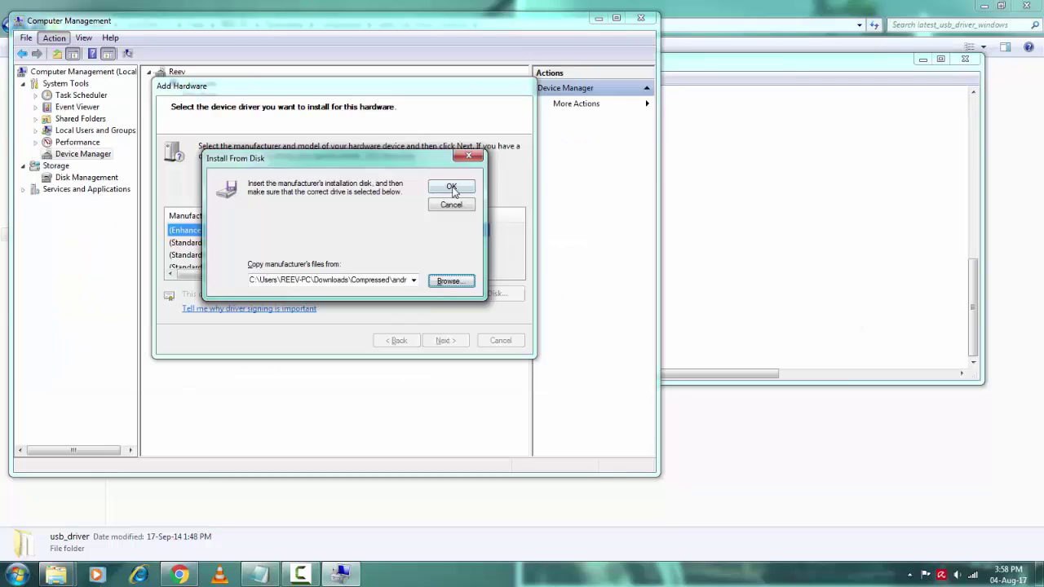
key("Return")
left_click(444, 341)
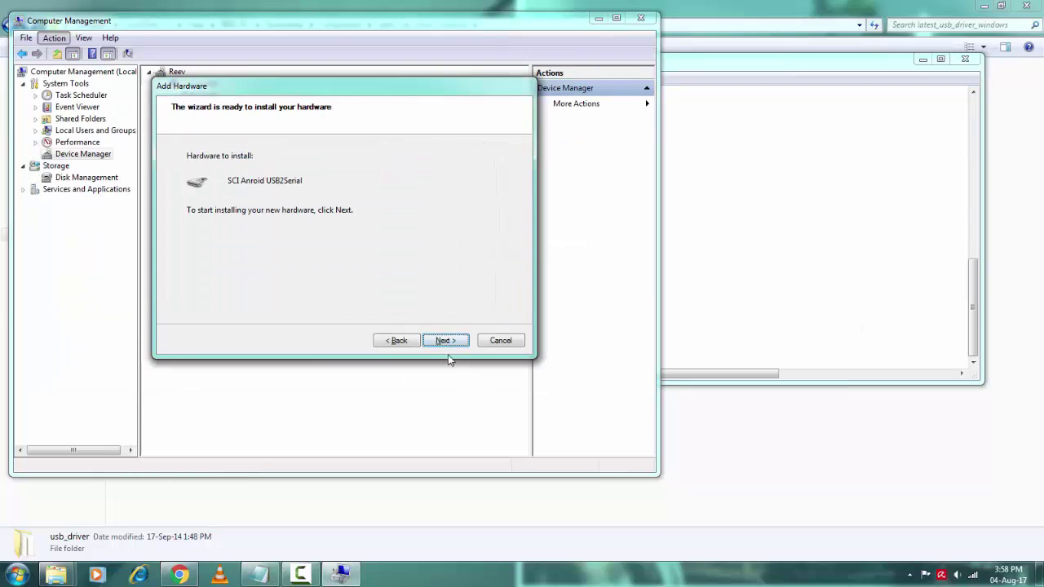
In Notepad, add the line "click on next button to install" to the note, separated by a blank line
left_click(676, 302)
type("to install it")
key("Return")
type("click")
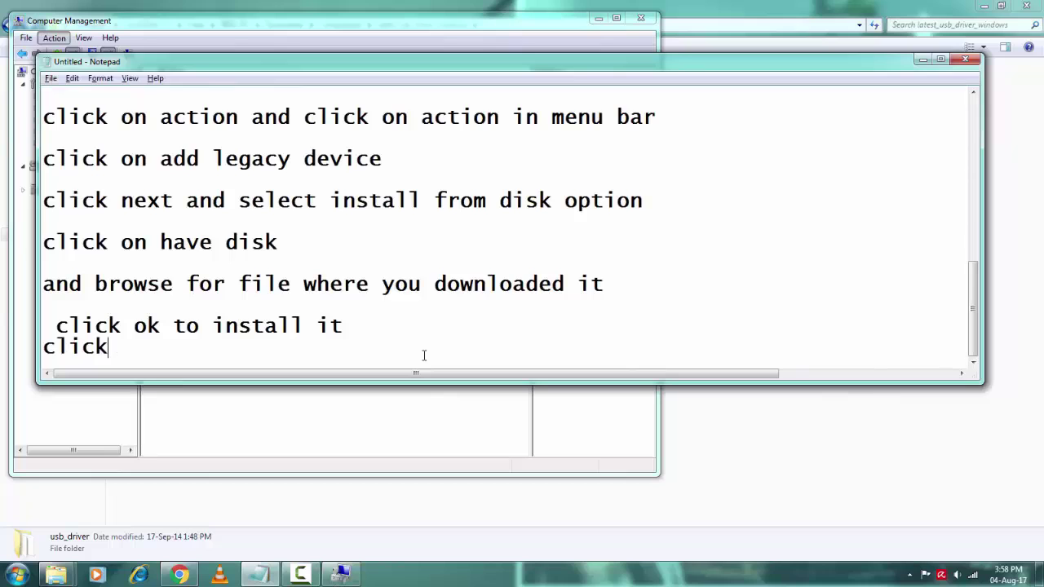
key("BackSpace")
key("BackSpace")
key("BackSpace")
key("BackSpace")
key("BackSpace")
key("BackSpace")
key("Return")
key("Return")
type("c")
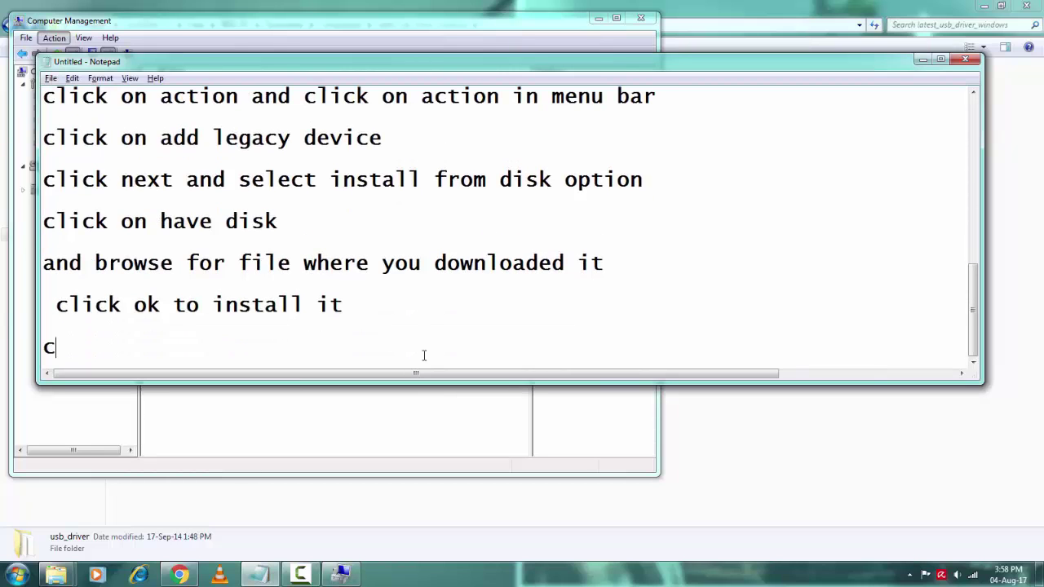
type("lick on next")
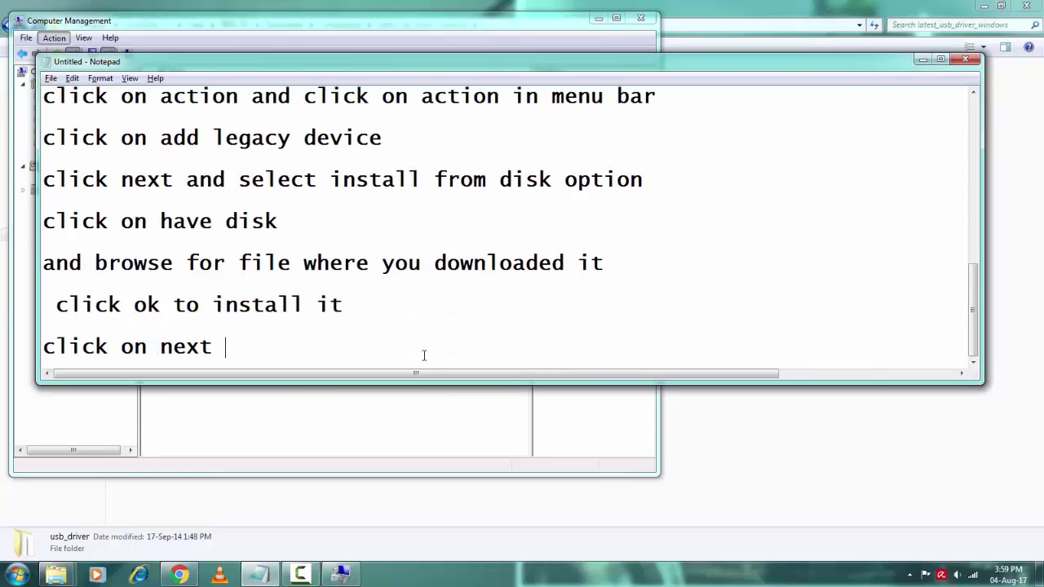
type(" button to install")
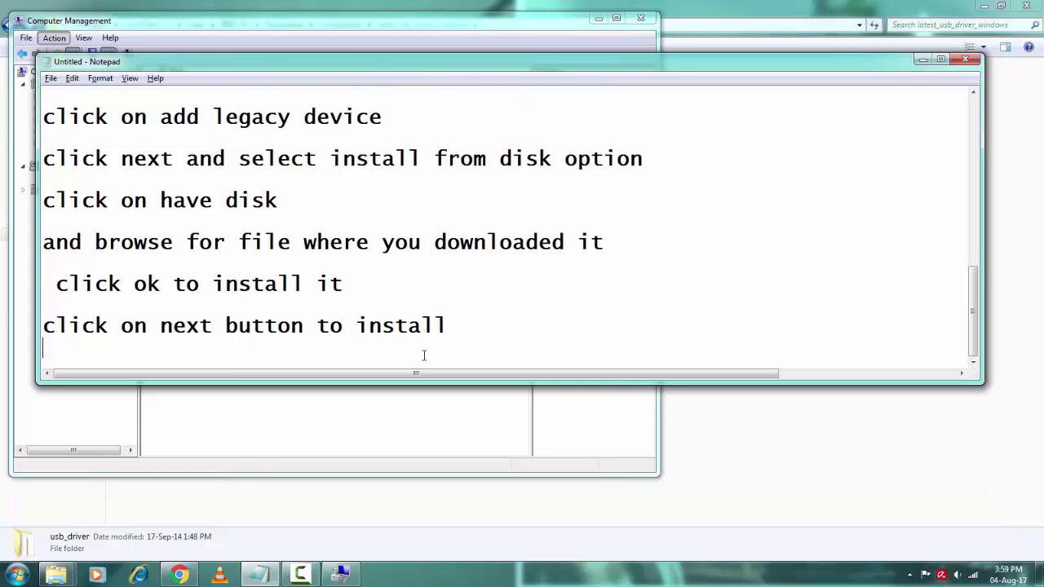
In the Add Hardware wizard, start installing the SCI Anroid USB2Serial driver
key("alt+Tab")
left_click(443, 342)
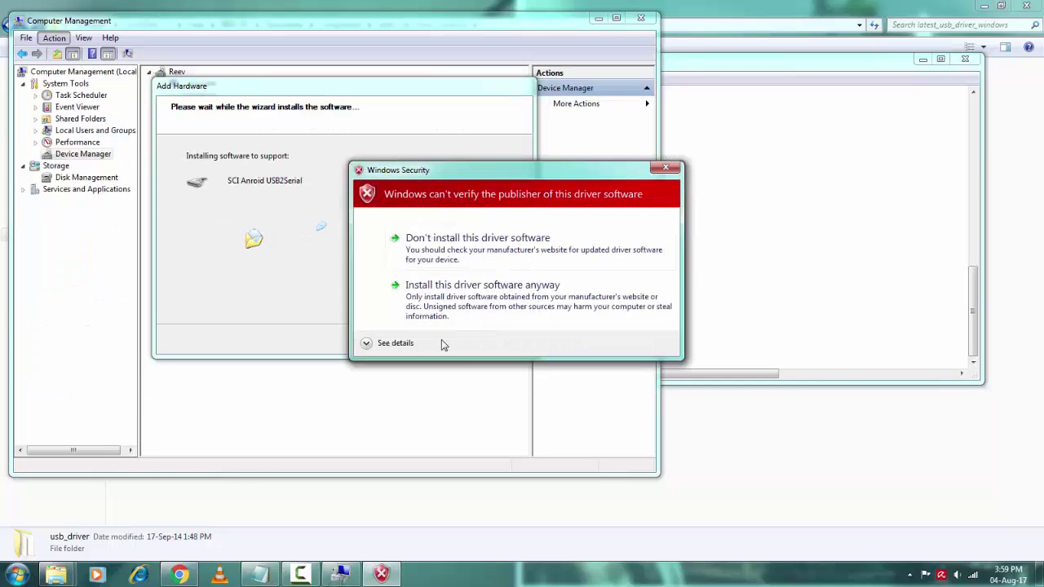
In Notepad, add the line "every time you have to click on install anyway option" to the note
key("Down")
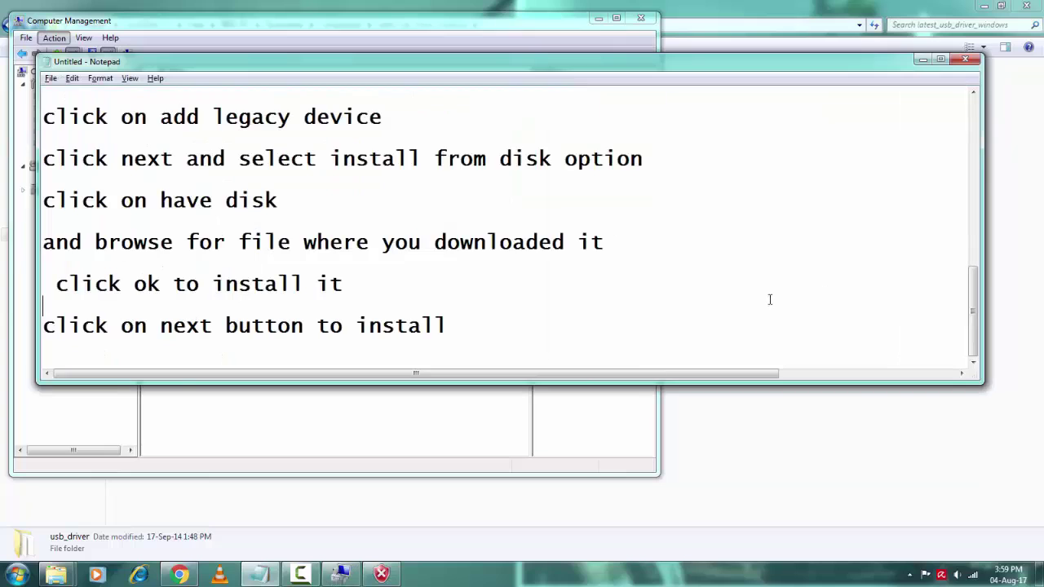
key("Return")
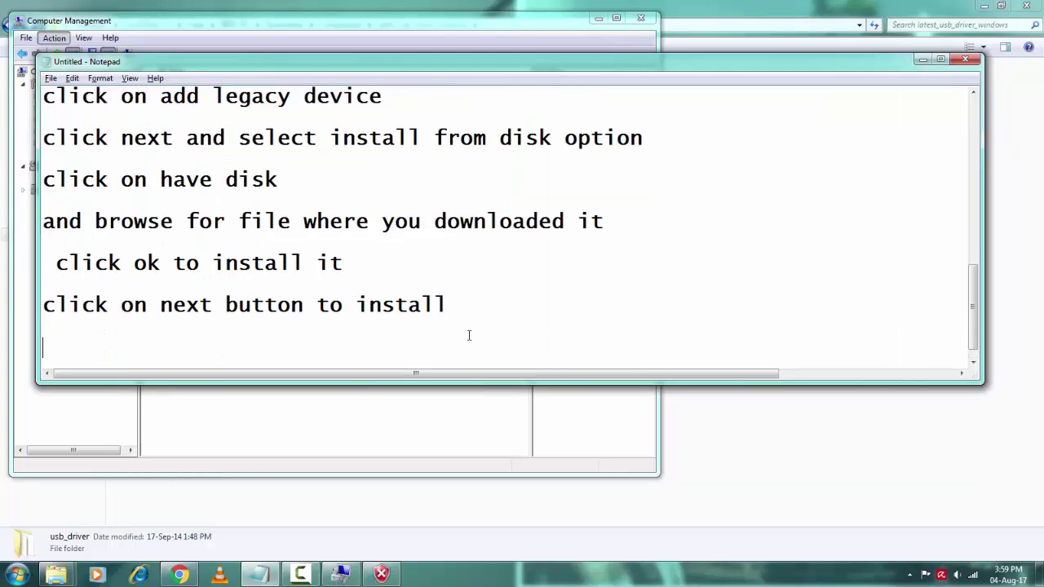
type("every time ")
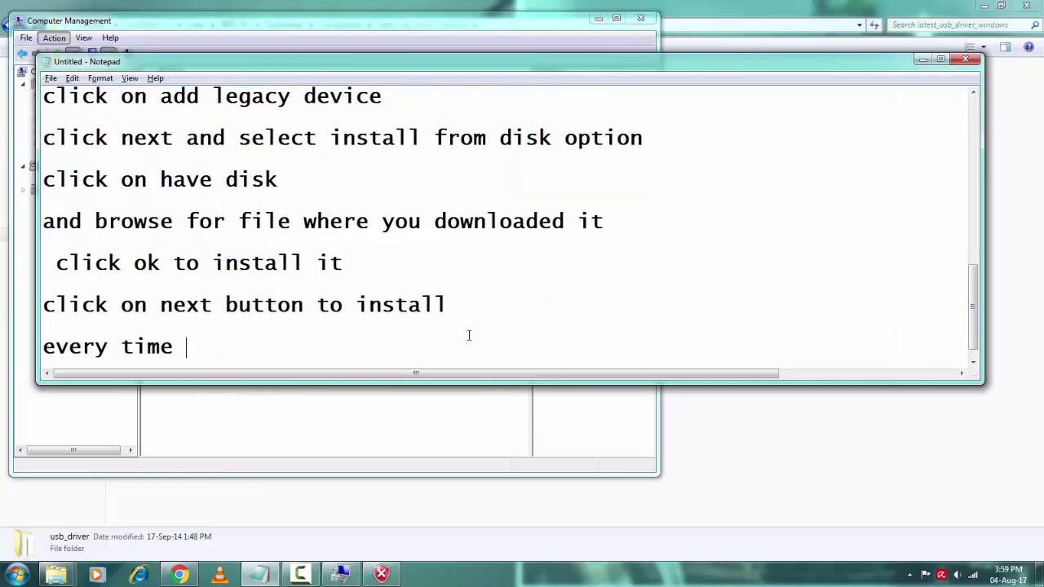
type("you have to ")
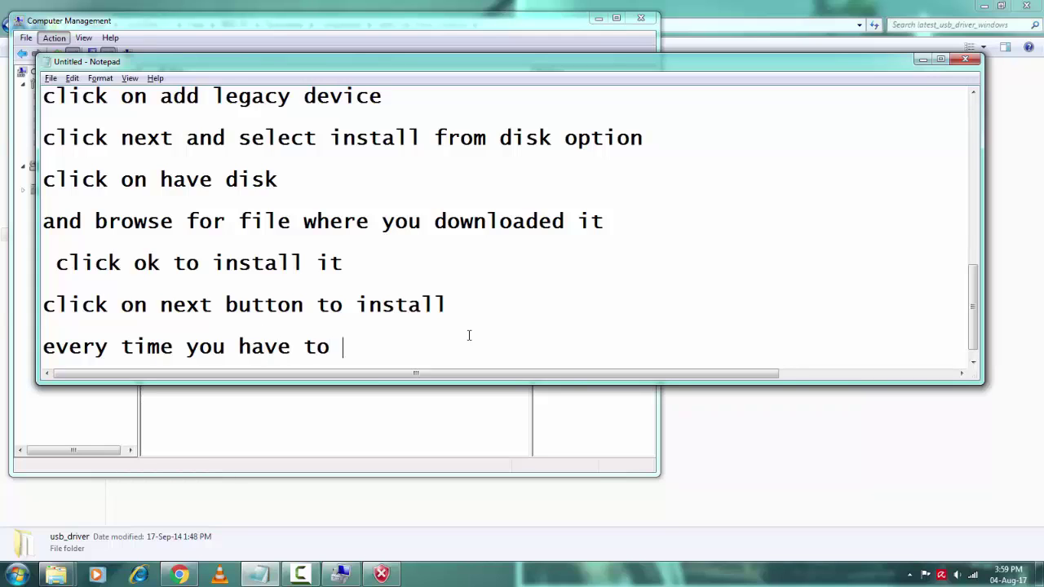
type("click on")
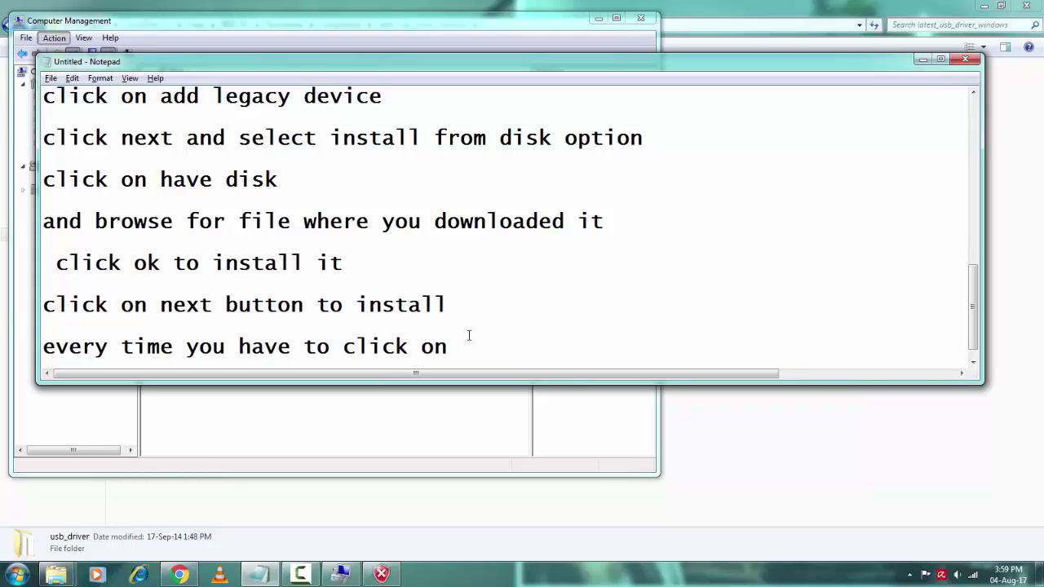
type("install ")
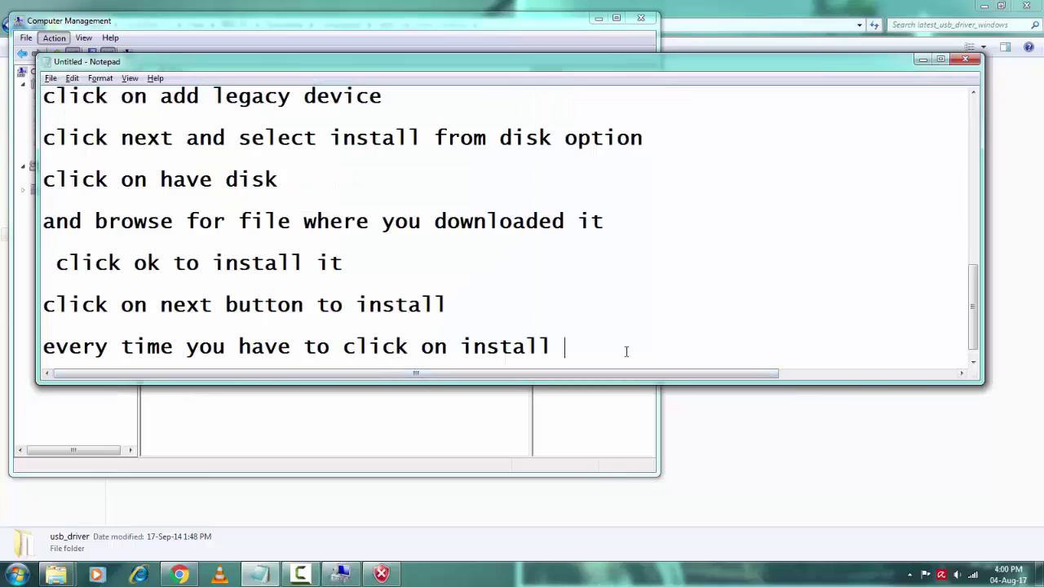
type("anyway option")
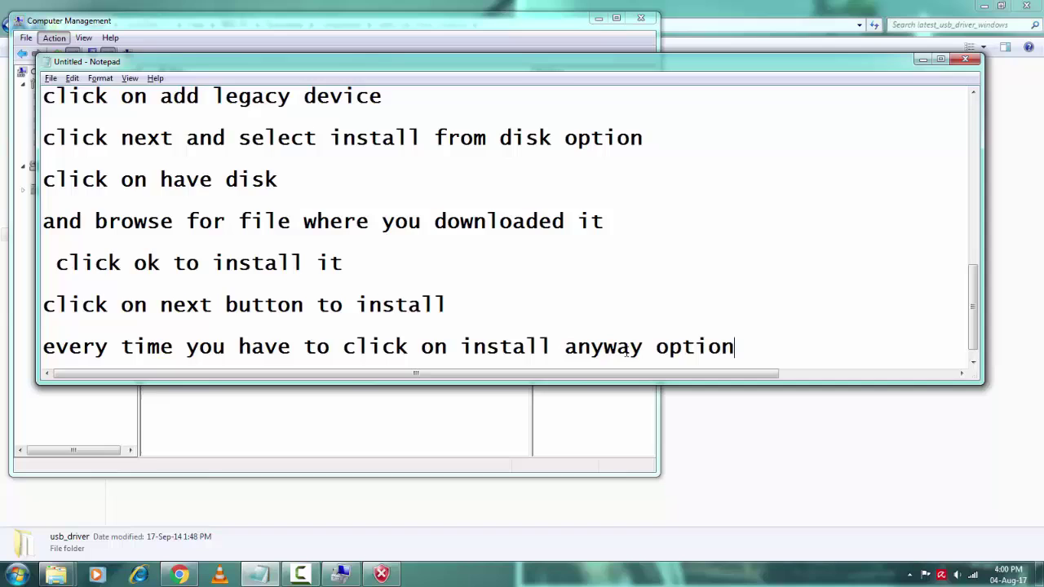
key("Return")
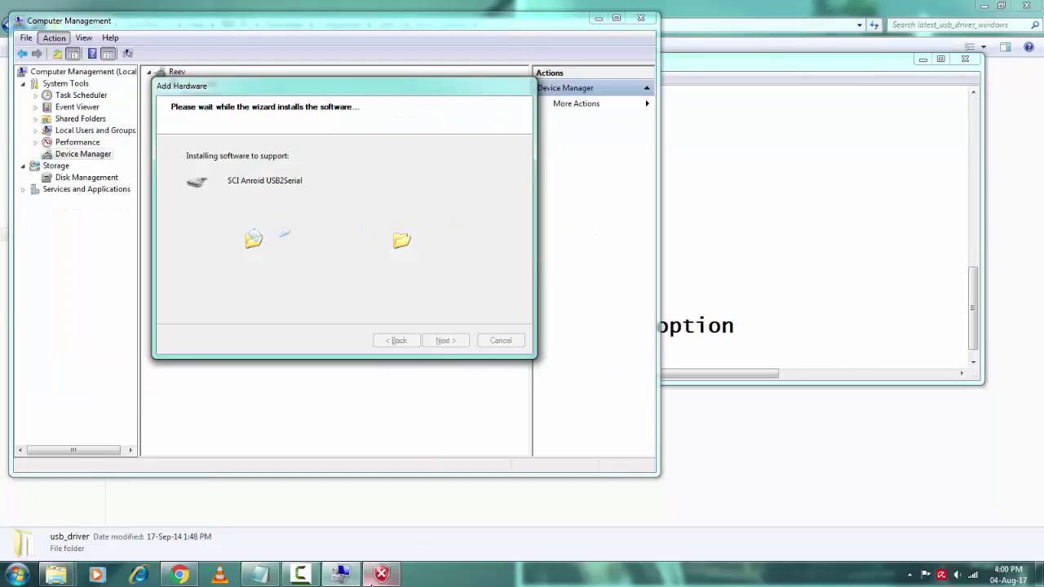
Allow the unverified driver software to install anyway and finish the Add Hardware wizard
left_click(477, 306)
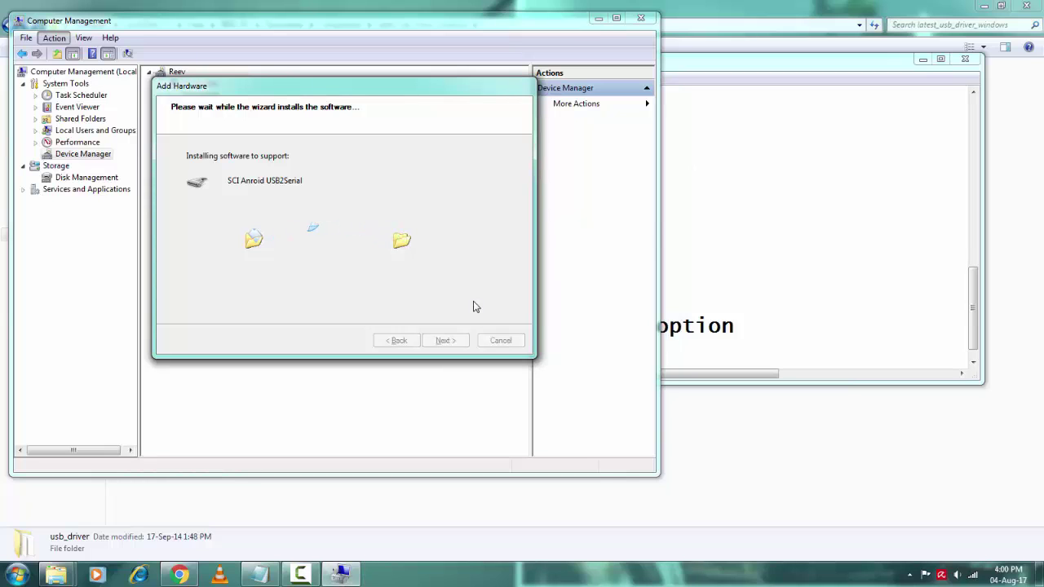
left_click_drag(362, 88, 464, 128)
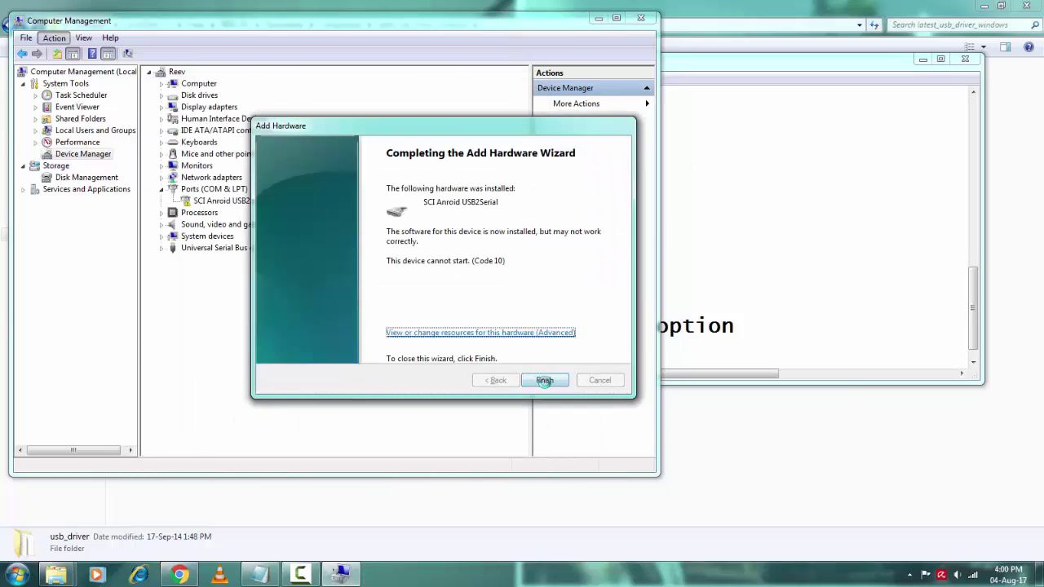
left_click(544, 380)
In Notepad, add the line "now spreadtrum drivers were installed" at the end of the note
left_click(881, 245)
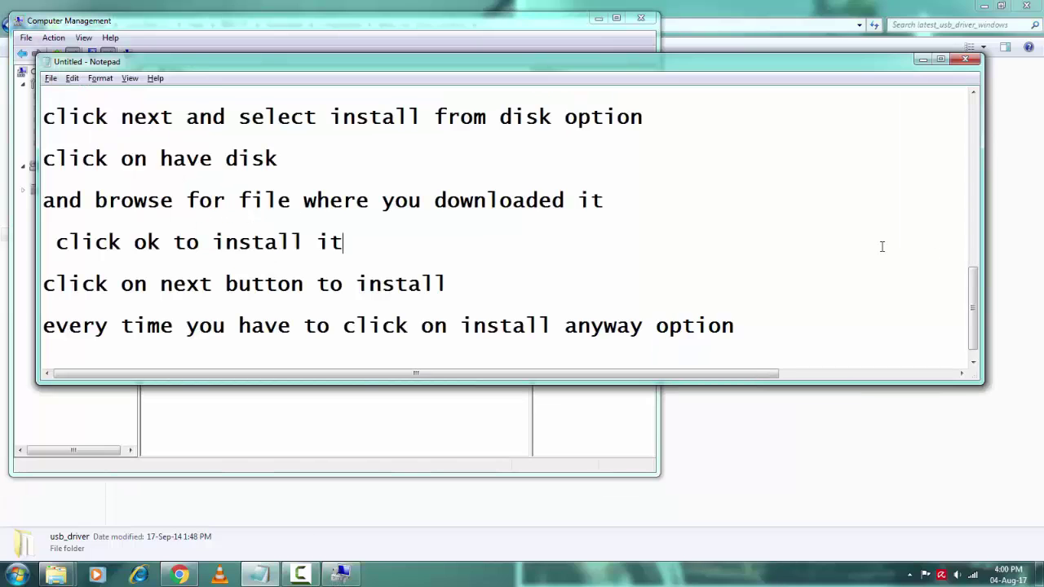
left_click(792, 322)
key("Return")
key("Return")
type("now ")
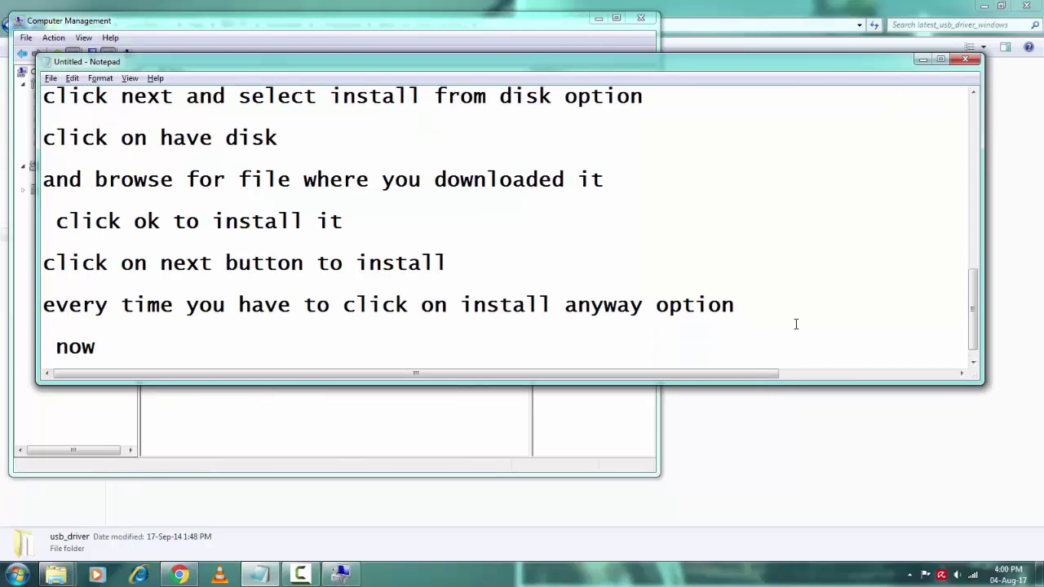
type("spread")
key("BackSpace")
key("BackSpace")
key("BackSpace")
key("BackSpace")
key("BackSpace")
key("BackSpace")
type("preadtru")
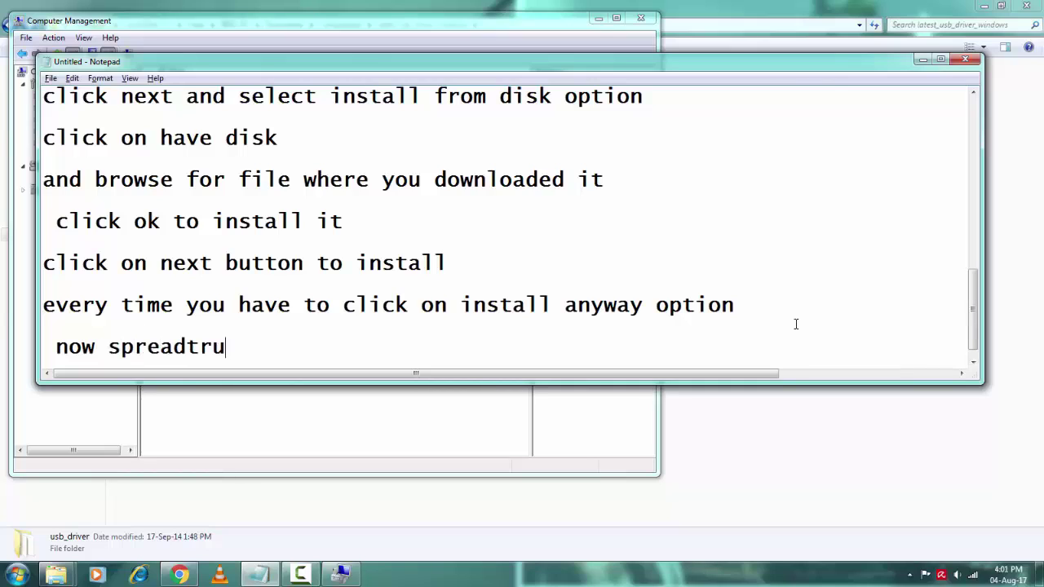
type("m drivers ")
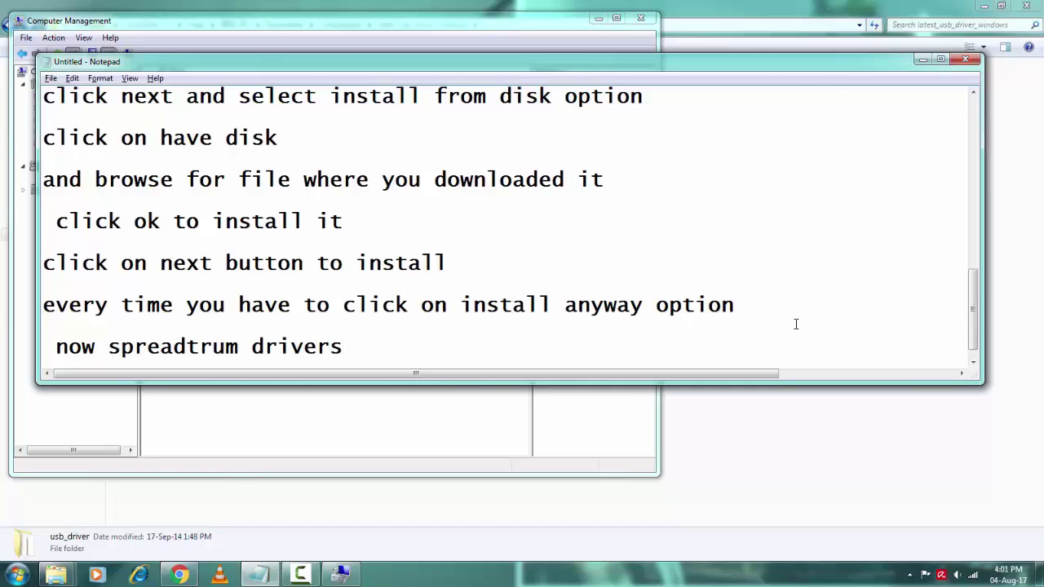
type("were ins")
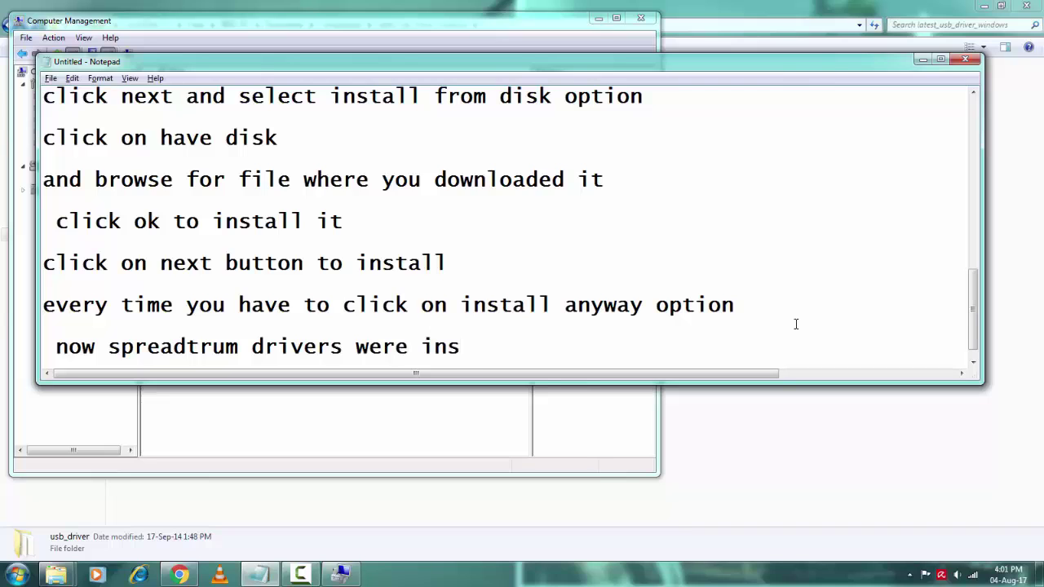
type("talled")
key("Return")
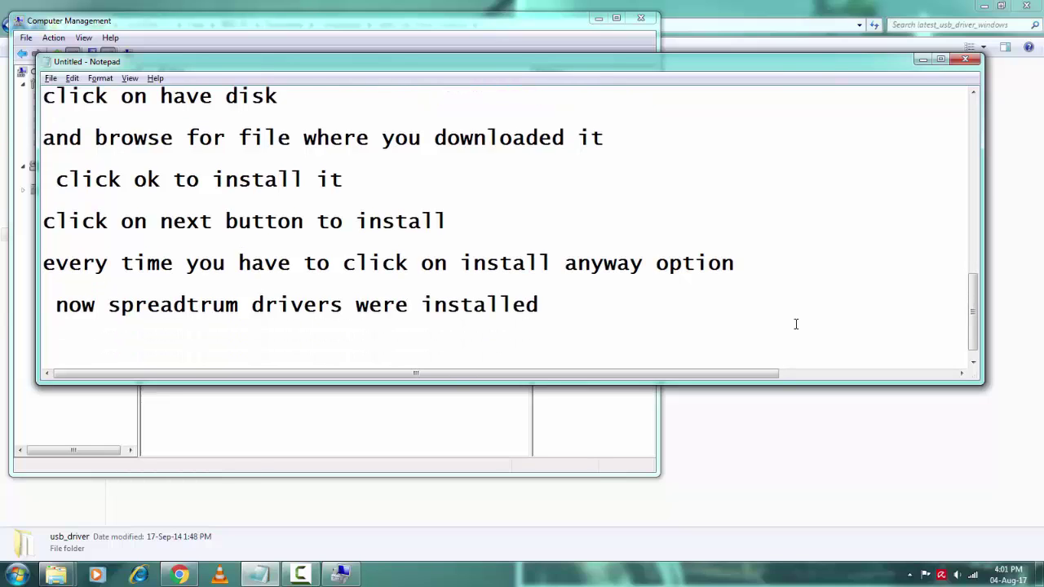
In Notepad, add the line "do the same process to install adb drivers" at the end of the note
type("do the same ")
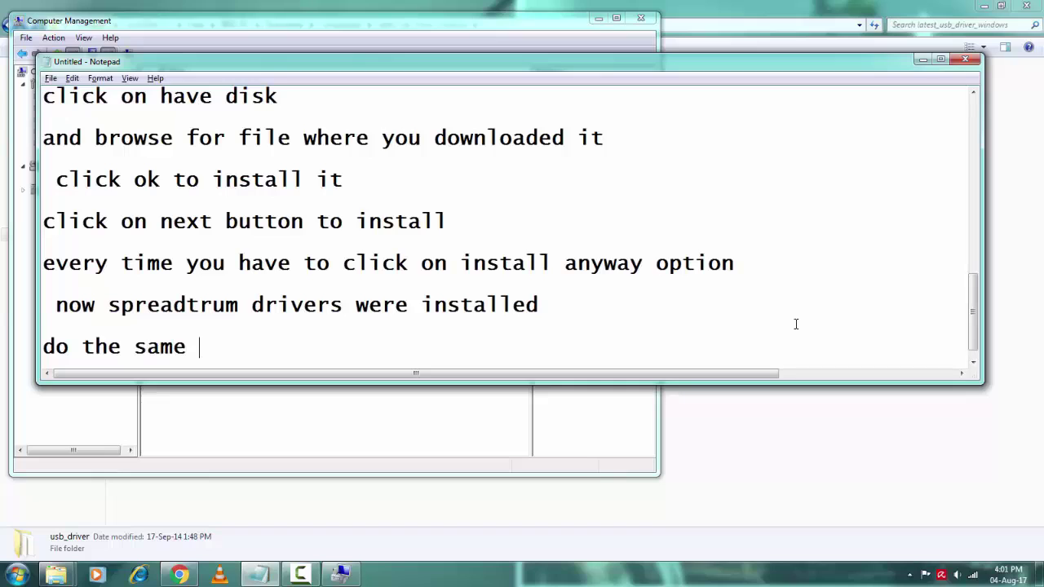
type("process to ")
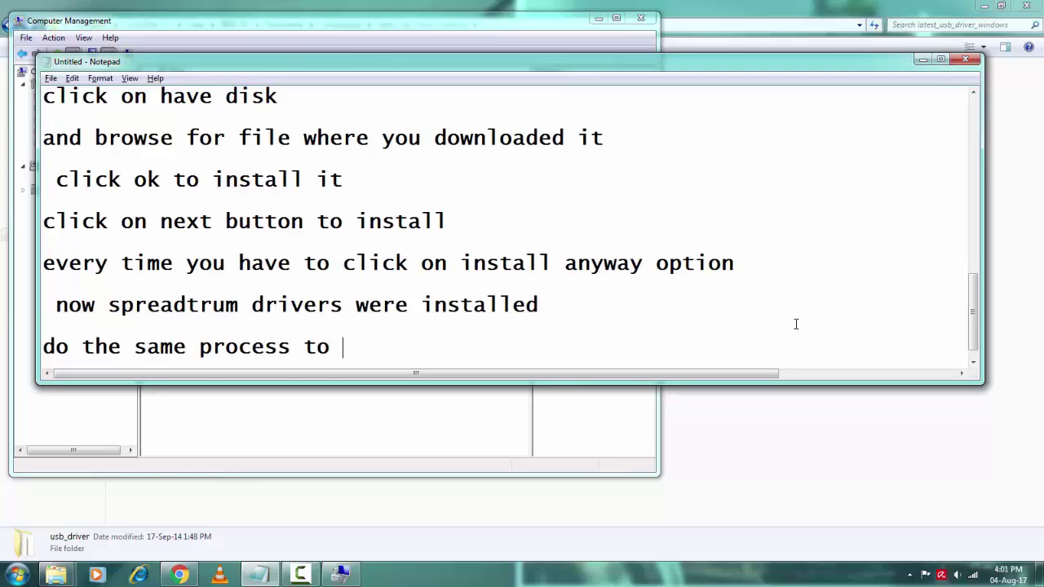
type("install adb drivers")
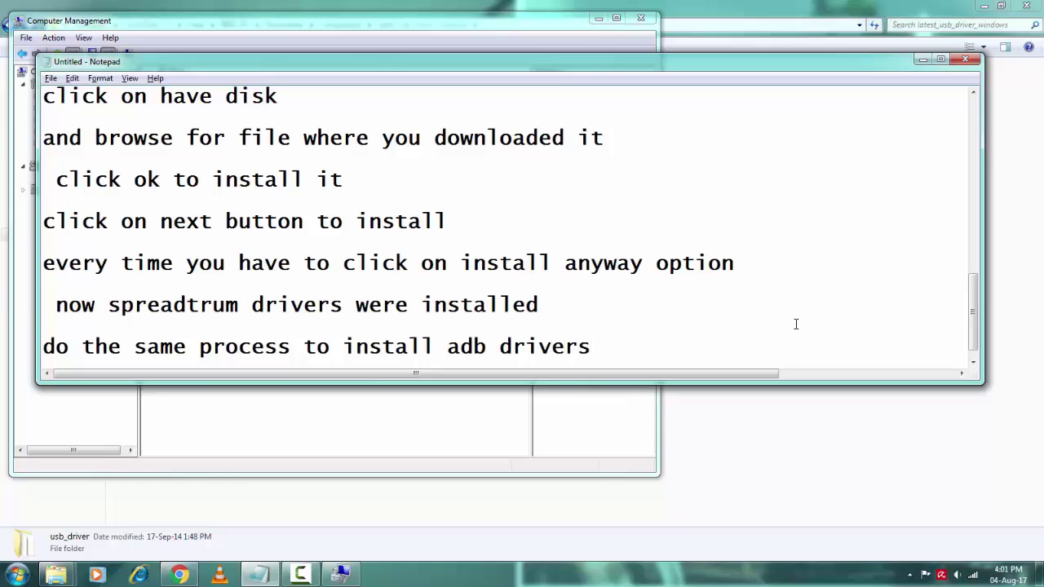
In Device Manager, start adding legacy hardware with manual selection from all devices, choosing to install the driver from disk
left_click(423, 448)
left_click(49, 40)
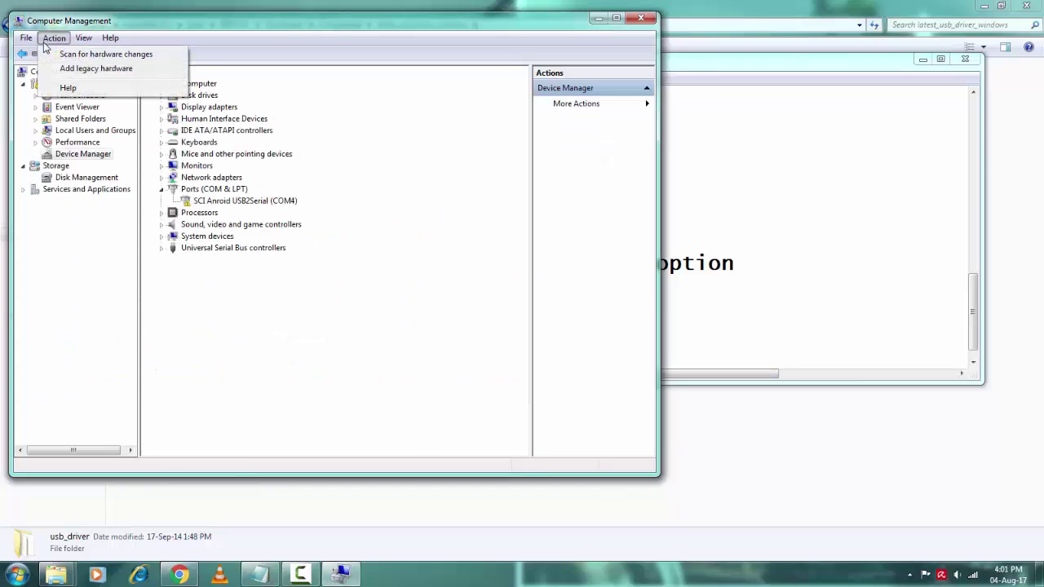
left_click(95, 69)
left_click(454, 341)
left_click(371, 229)
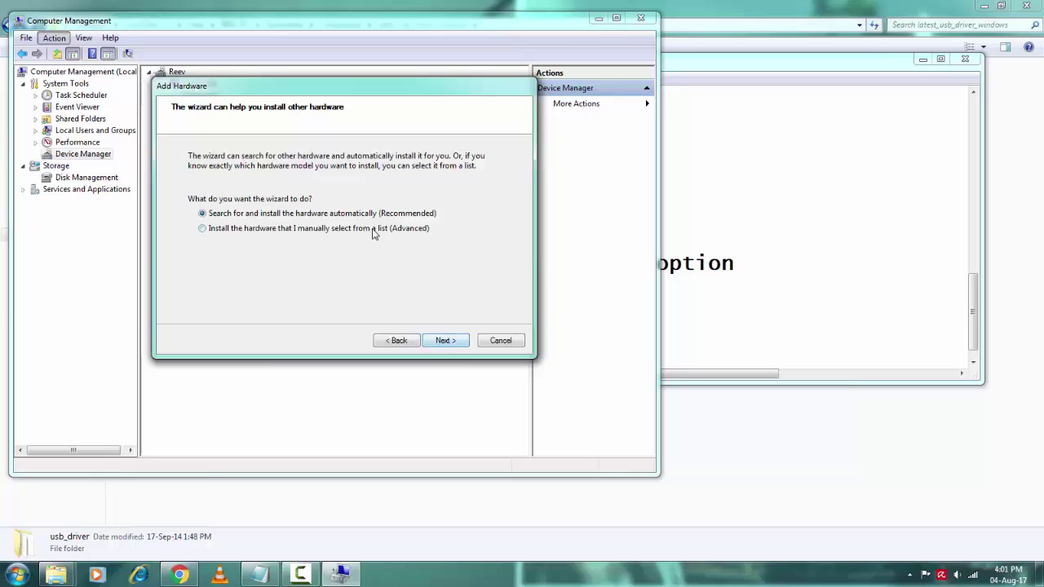
left_click(446, 342)
left_click(445, 341)
left_click(461, 293)
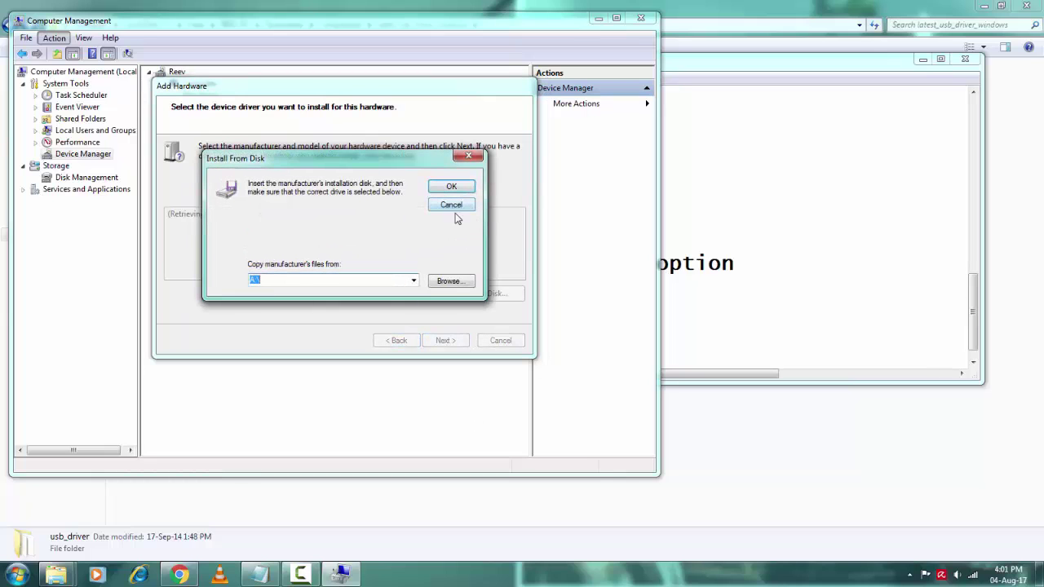
Load the driver file android_winusb from the usb_driver folder inside latest_usb_driver_windows
left_click(452, 280)
left_click(429, 119)
left_click(429, 119)
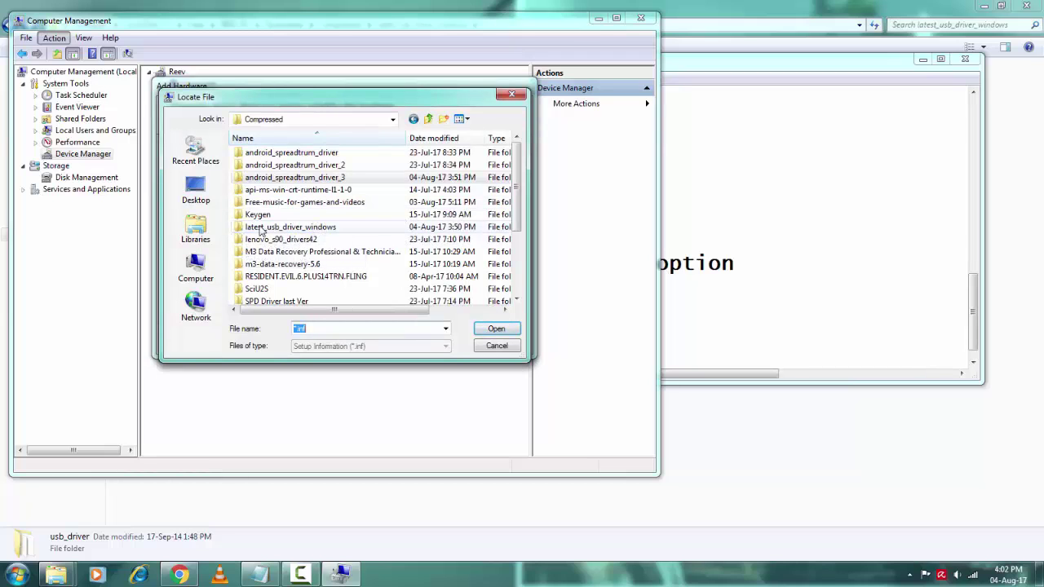
double_click(259, 228)
double_click(260, 153)
left_click(277, 179)
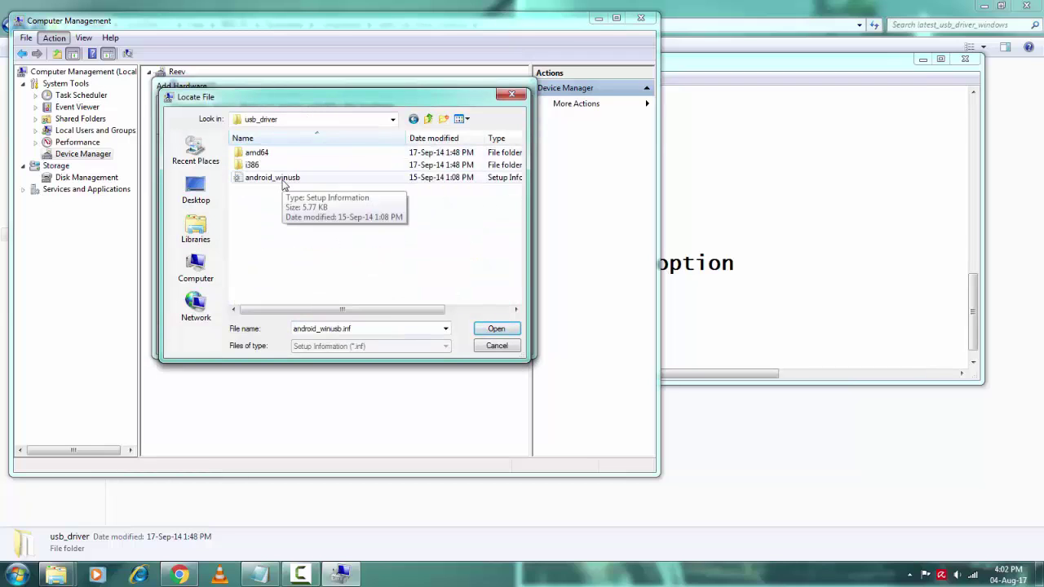
double_click(283, 181)
left_click(453, 189)
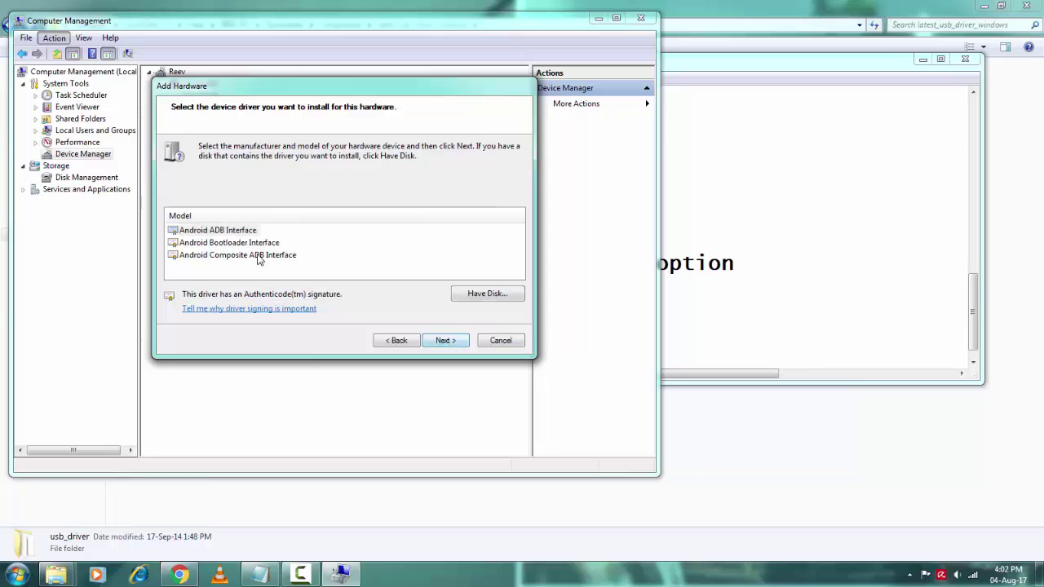
Install the Android ADB Interface driver and finish the Add Hardware wizard
left_click(446, 340)
left_click(445, 340)
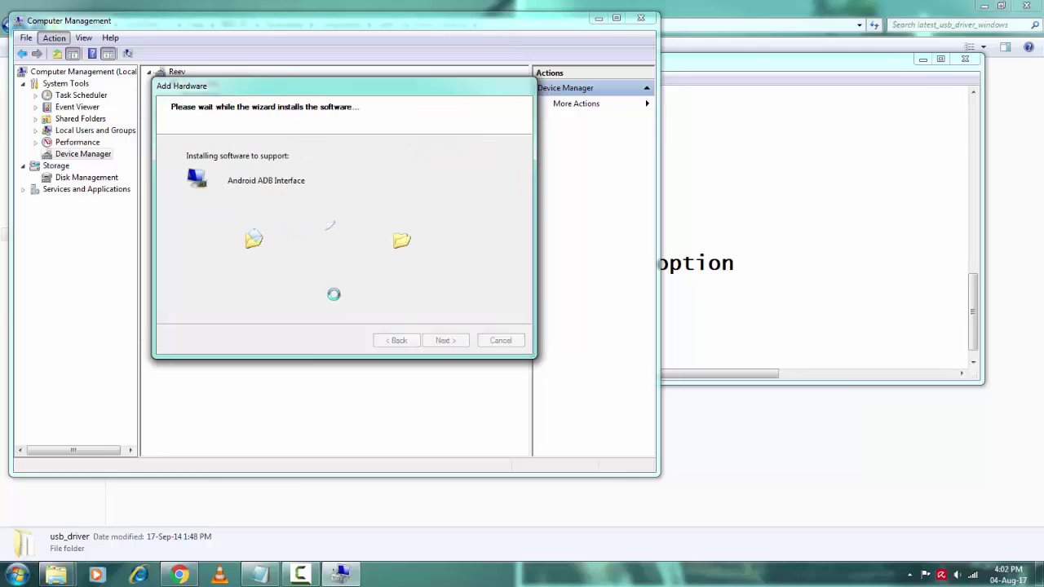
left_click(445, 339)
Start the legacy hardware wizard again with manual selection from all devices, choosing to install from disk
left_click(54, 38)
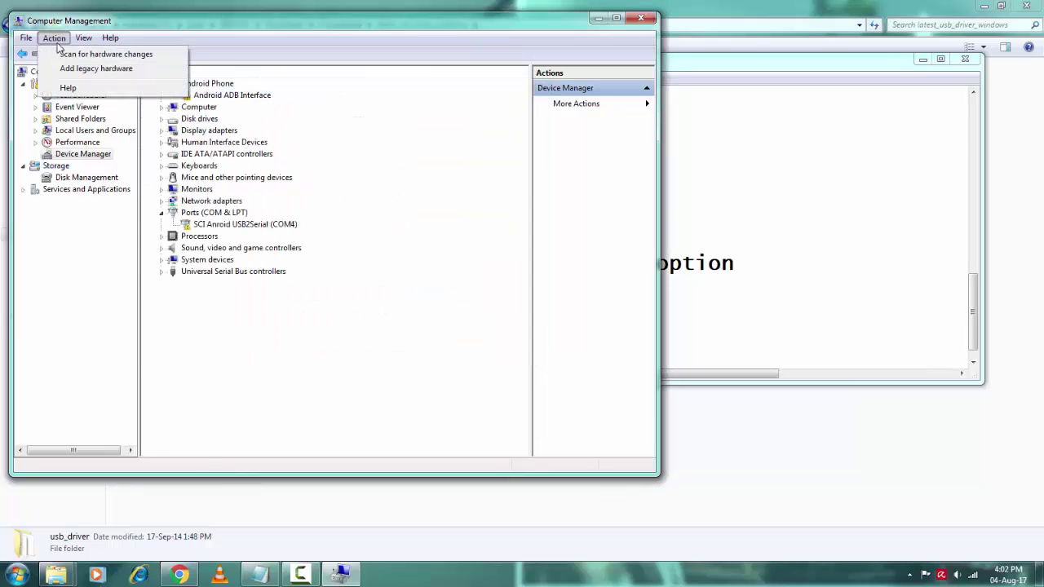
left_click(90, 68)
left_click(446, 340)
left_click(376, 233)
left_click(445, 341)
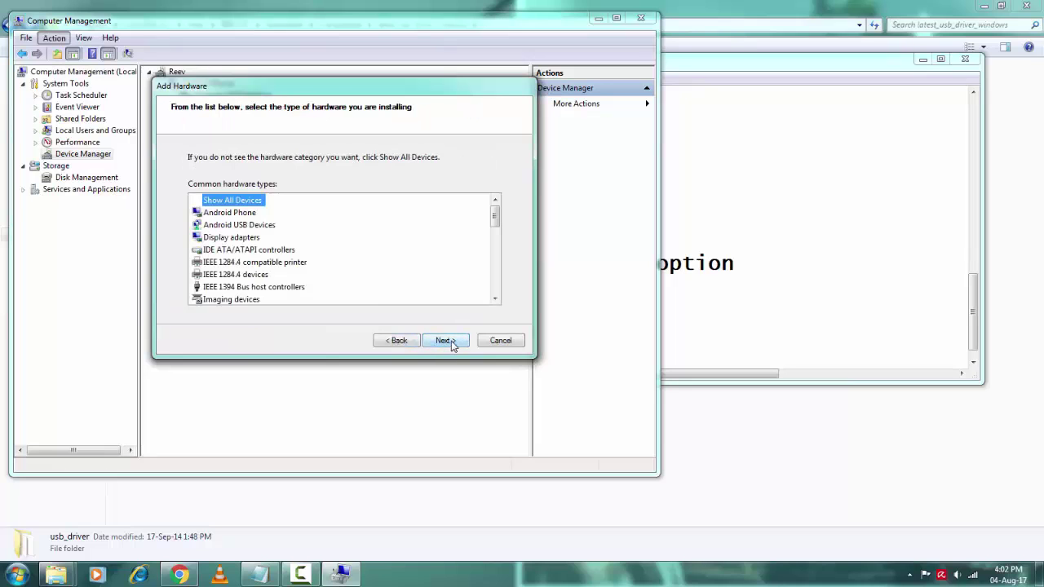
left_click(445, 340)
left_click(483, 293)
Load android_winusb from the usb_driver folder and install the Android Bootloader Interface driver, finishing the wizard
left_click(448, 282)
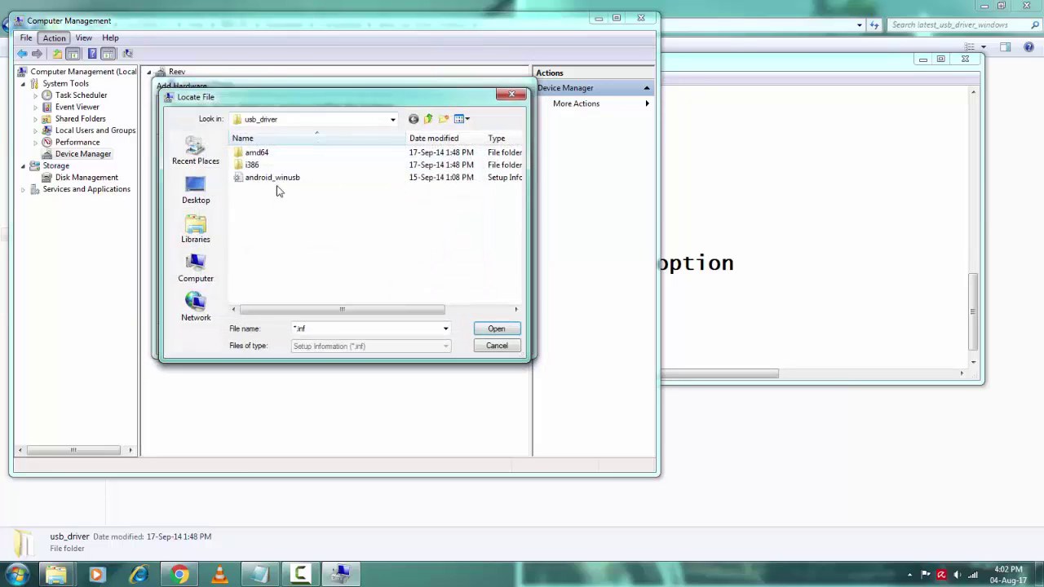
double_click(273, 177)
left_click(451, 186)
double_click(239, 243)
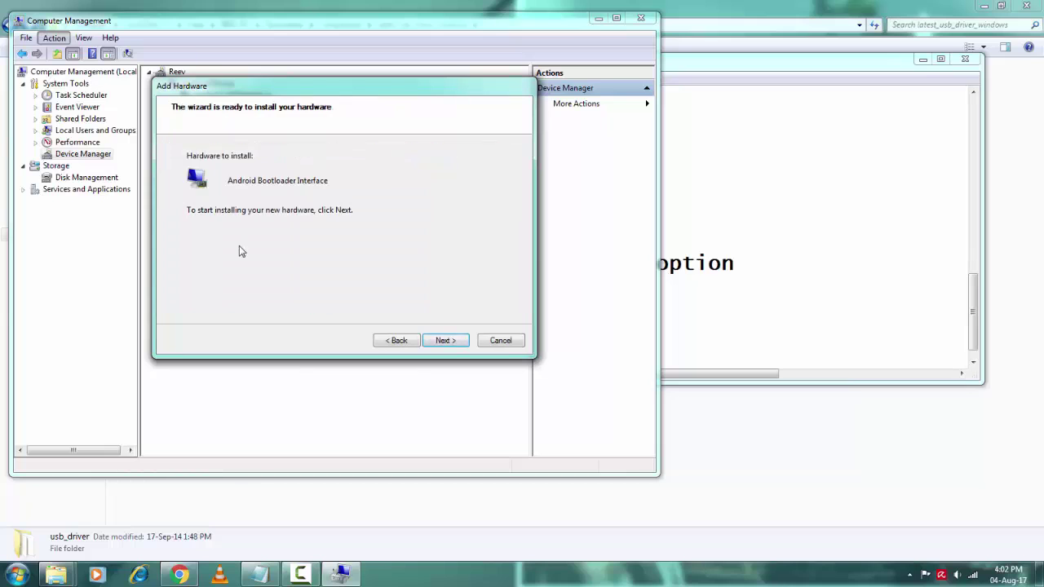
left_click(445, 341)
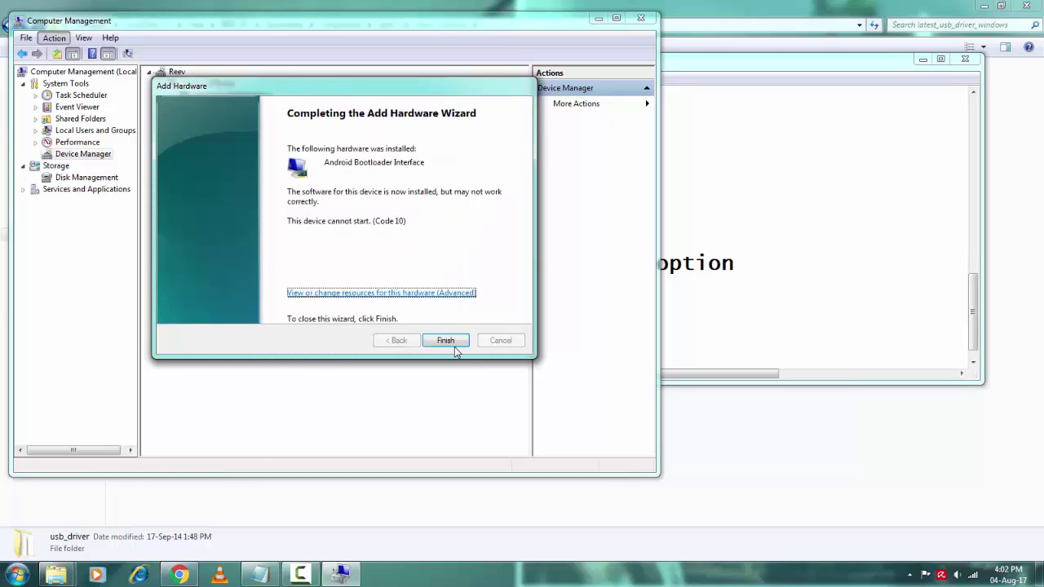
left_click(447, 341)
Begin a third legacy hardware installation, manually selecting from all devices and choosing to install from disk
left_click(84, 38)
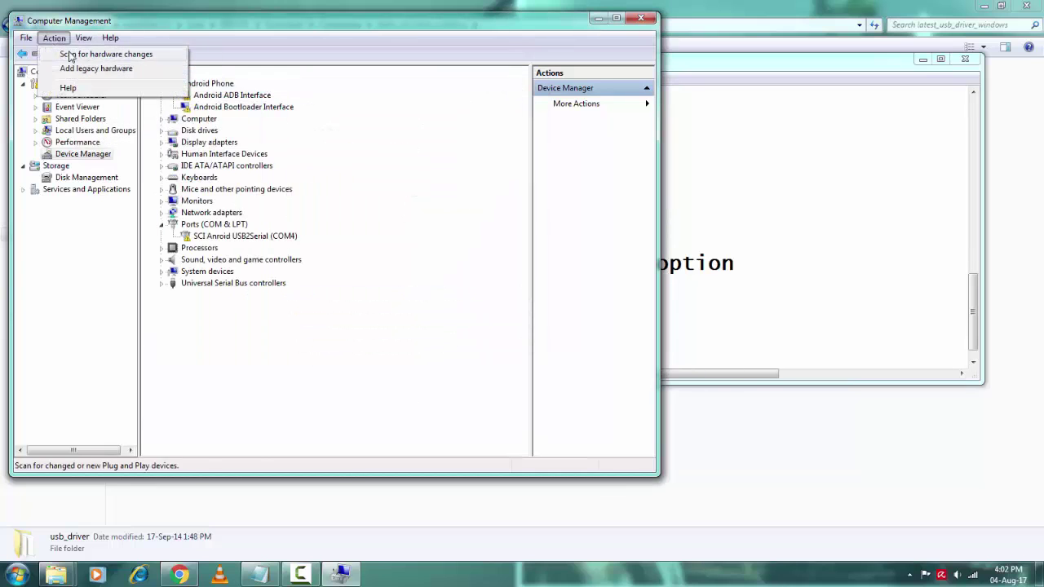
left_click(81, 67)
left_click(446, 340)
left_click(329, 229)
left_click(467, 344)
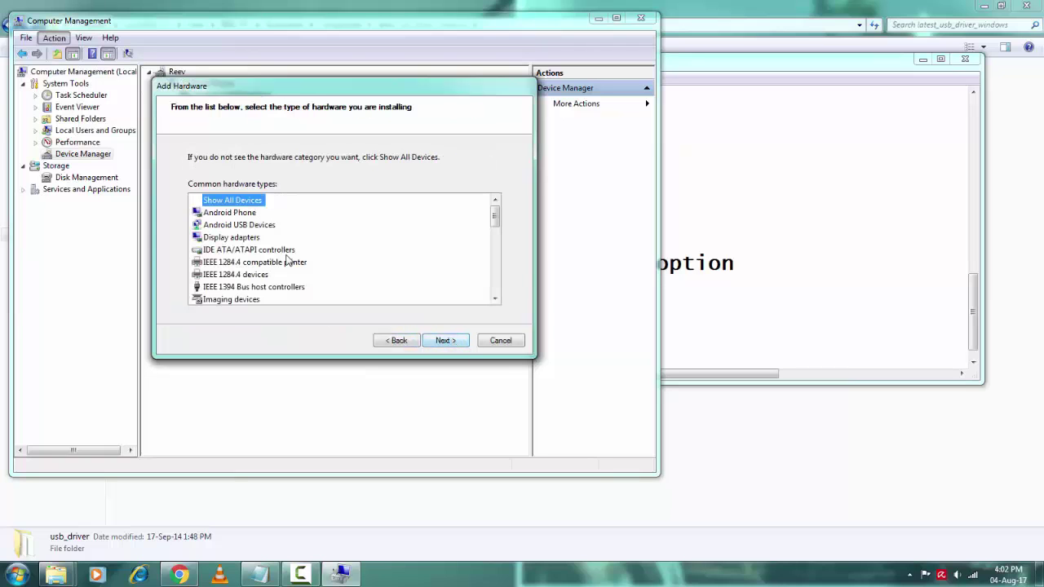
left_click(459, 343)
left_click(472, 297)
Load the android_winusb setup file from the usb_driver folder as the driver source
left_click(441, 276)
left_click(275, 196)
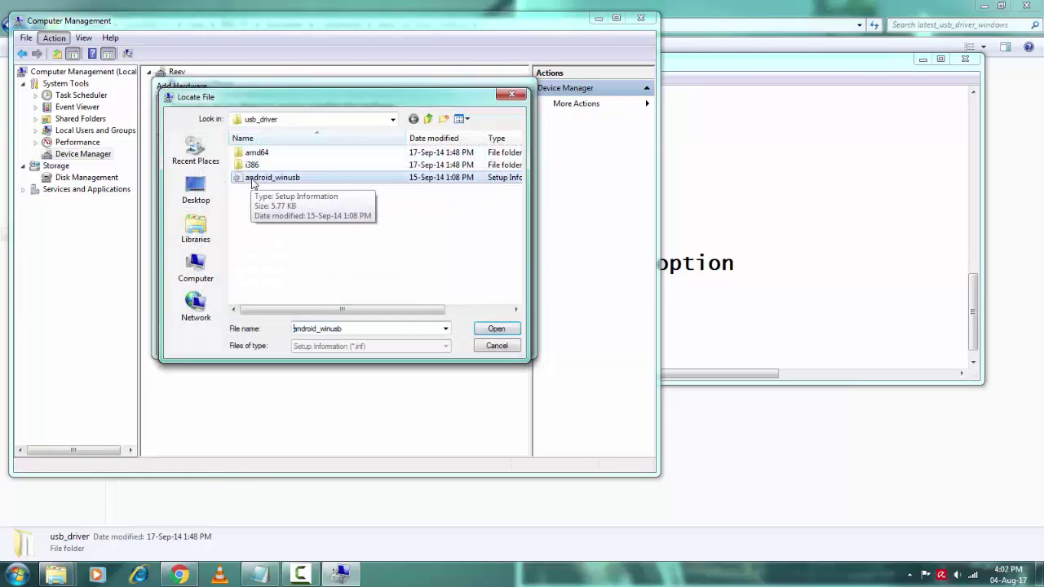
left_click(494, 326)
left_click(447, 186)
Install the Android Composite ADB Interface driver, finish the wizard and close Computer Management
left_click(248, 256)
left_click(445, 341)
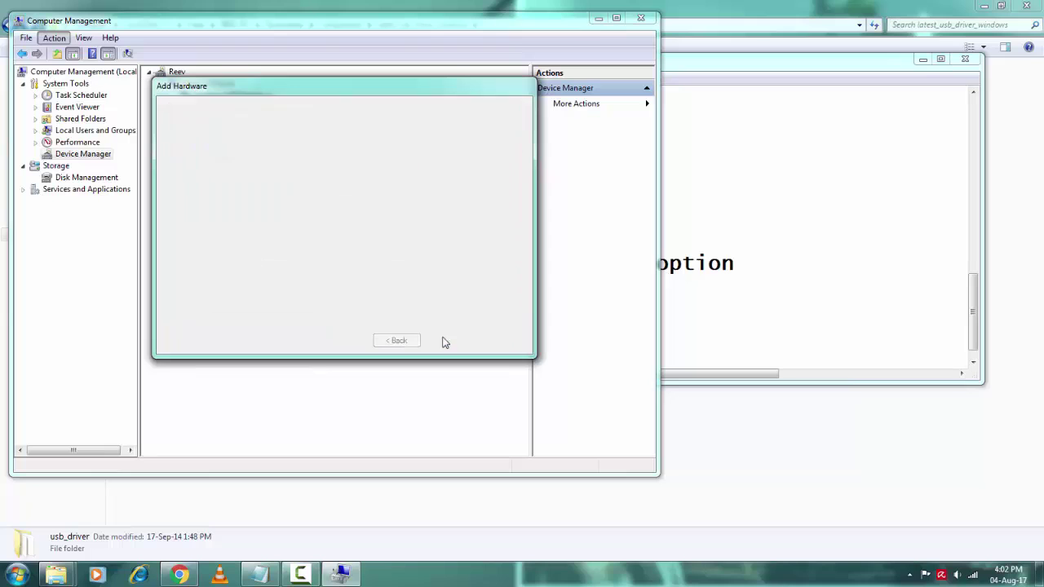
left_click(456, 346)
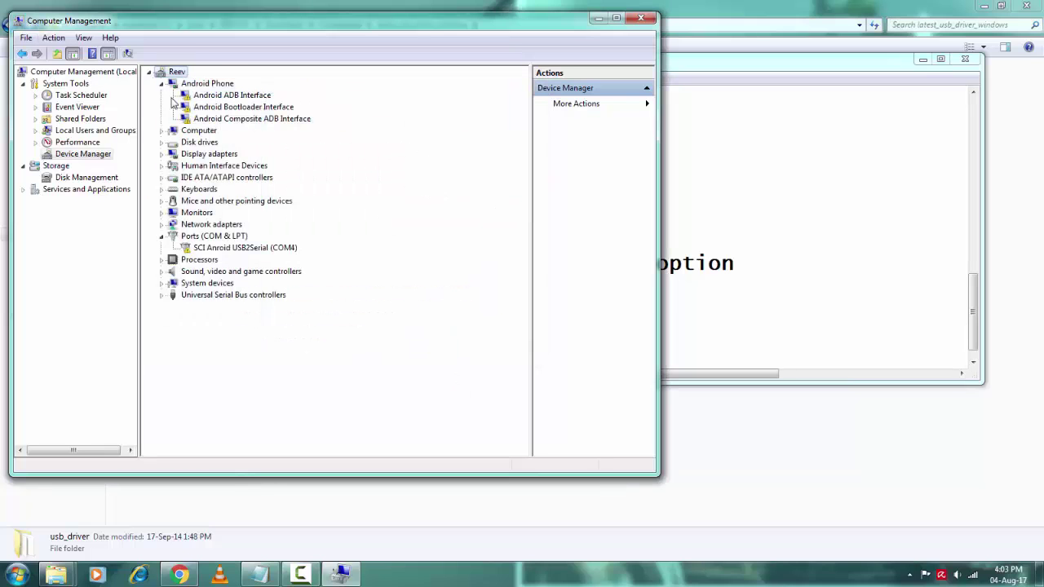
key("alt+F4")
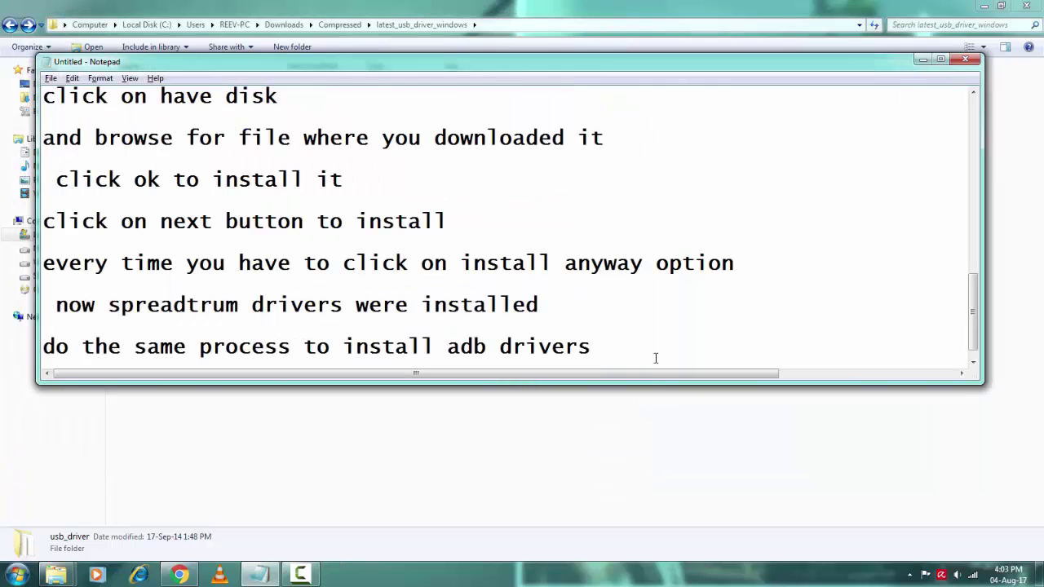
In Notepad, add the line "now you have done installation of drivers" at the end of the note
key("Return")
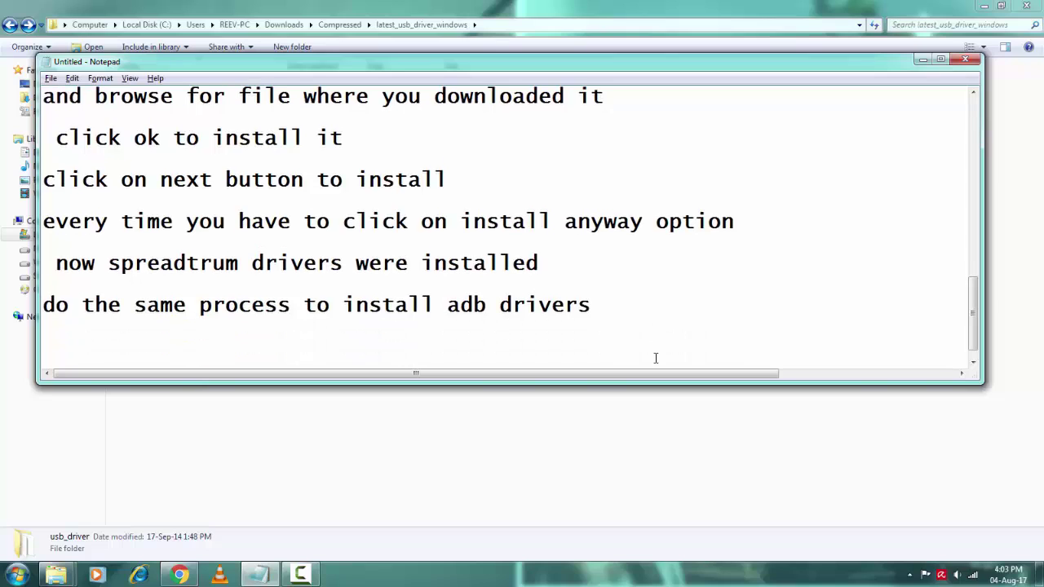
type("now you have")
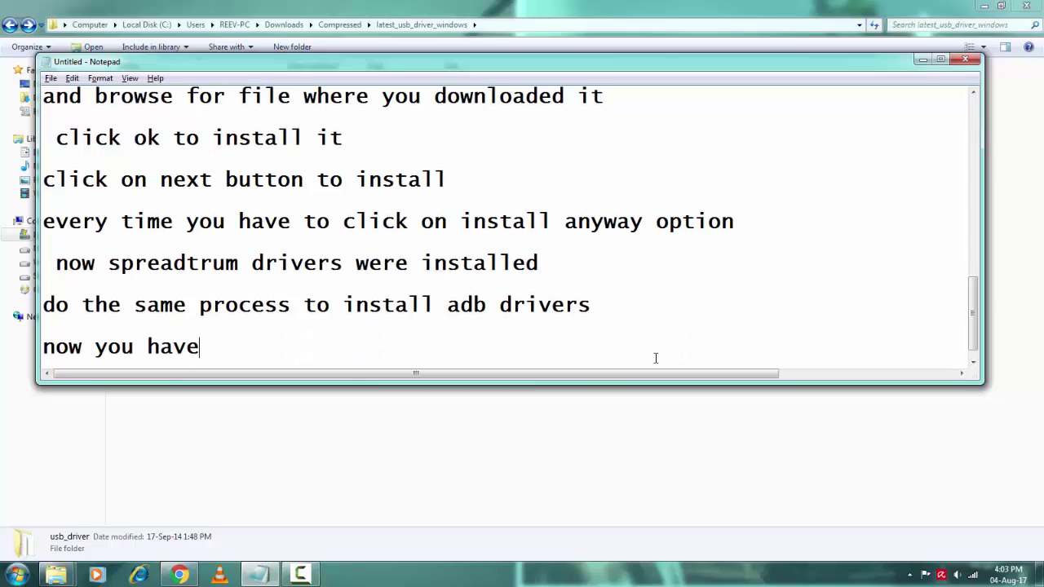
type(" done insta")
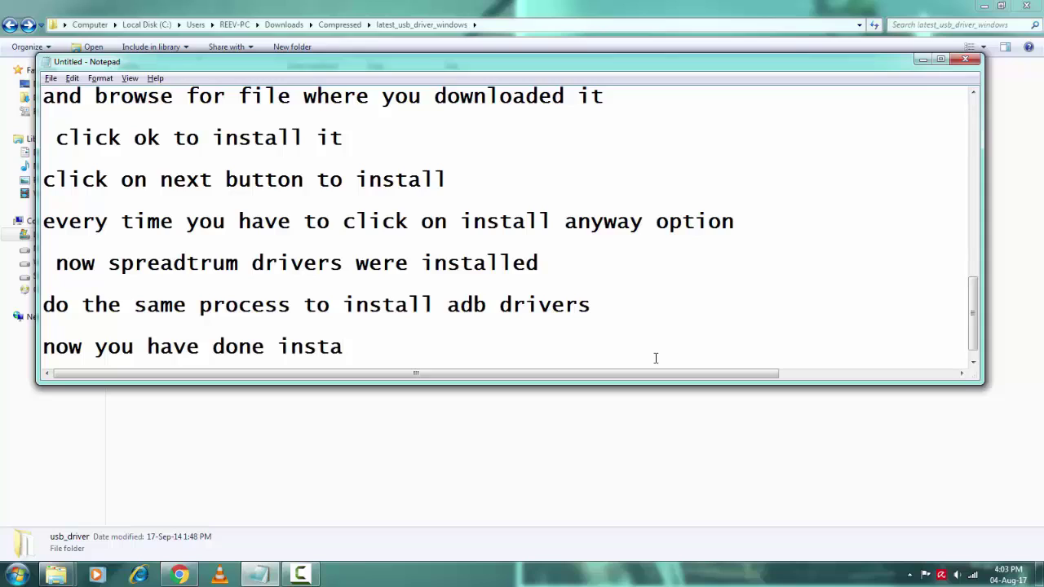
type("llation")
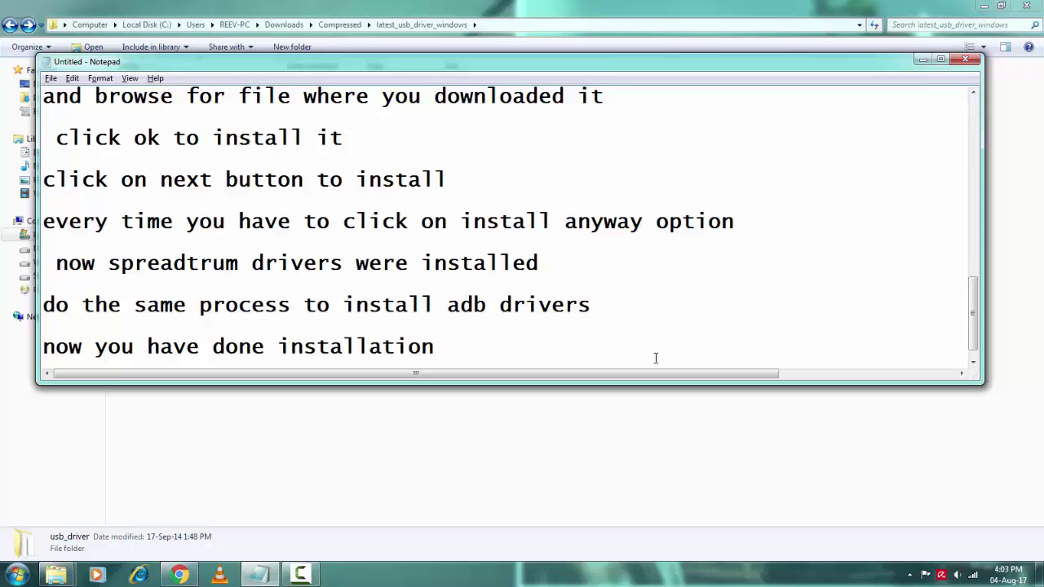
type(" of drivers")
key("Return")
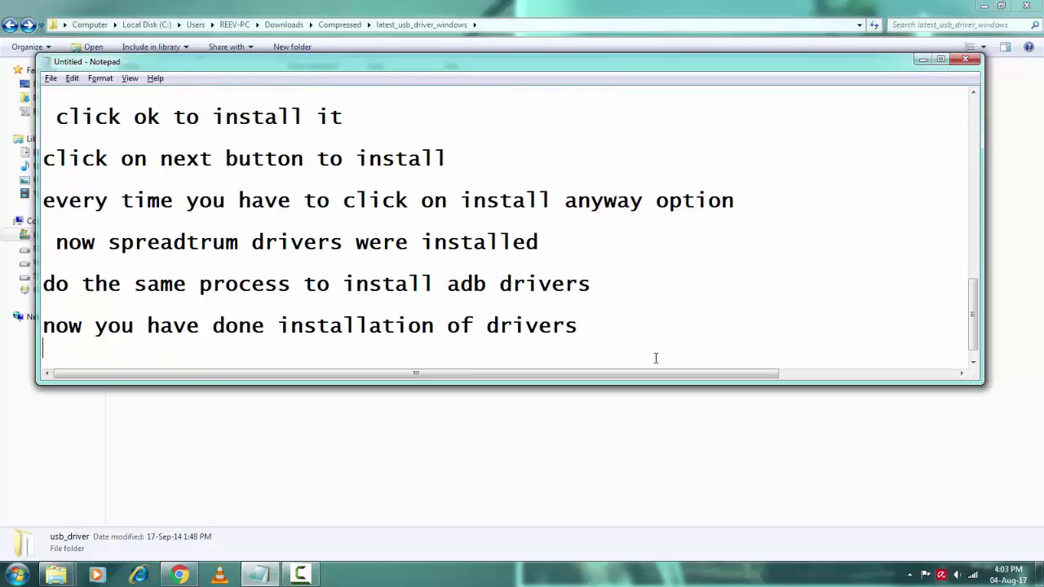
Add the closing lines "Thanks for wathing" and "Please don't forget to subscribe" to the note
type("Thanks fo")
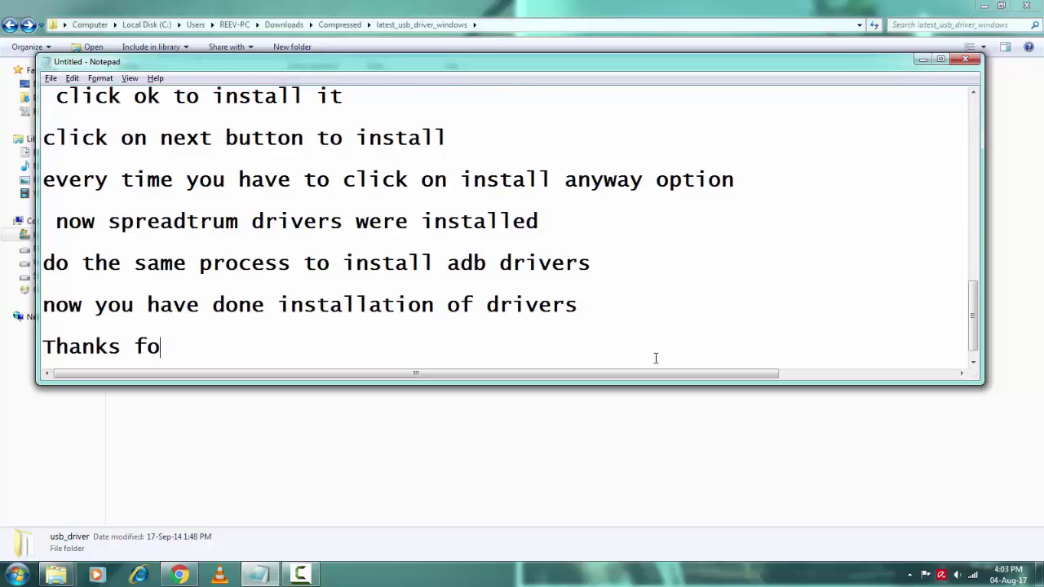
type("r wathing")
key("Return")
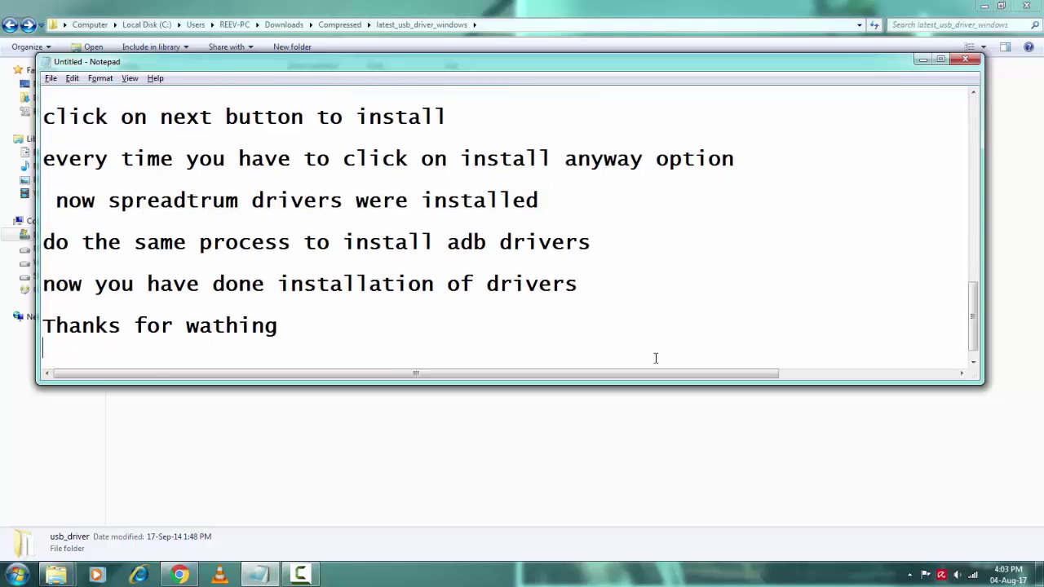
key("Return")
type("Please")
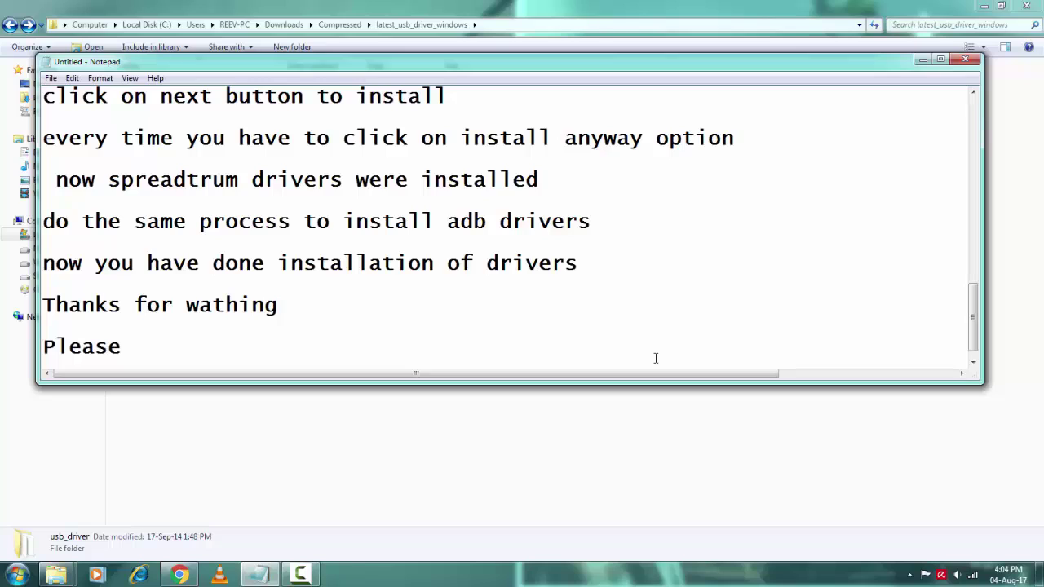
type(" don't forg")
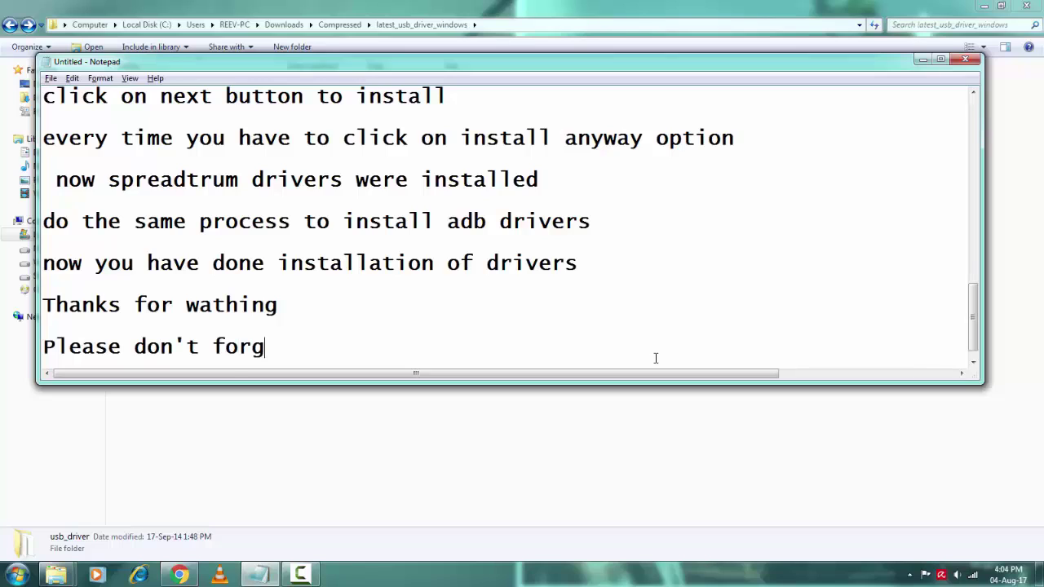
type("et to subscribe")
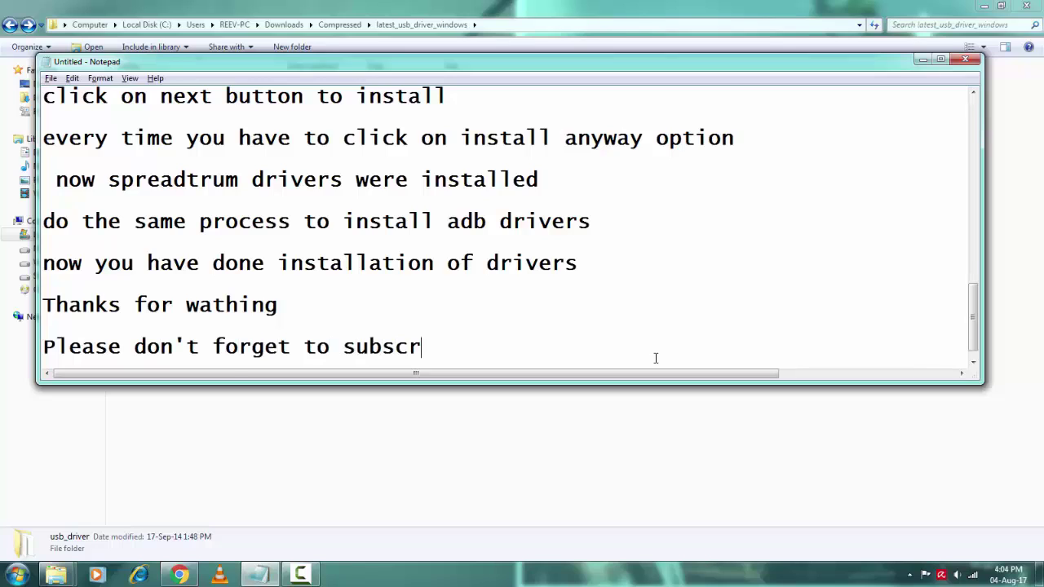